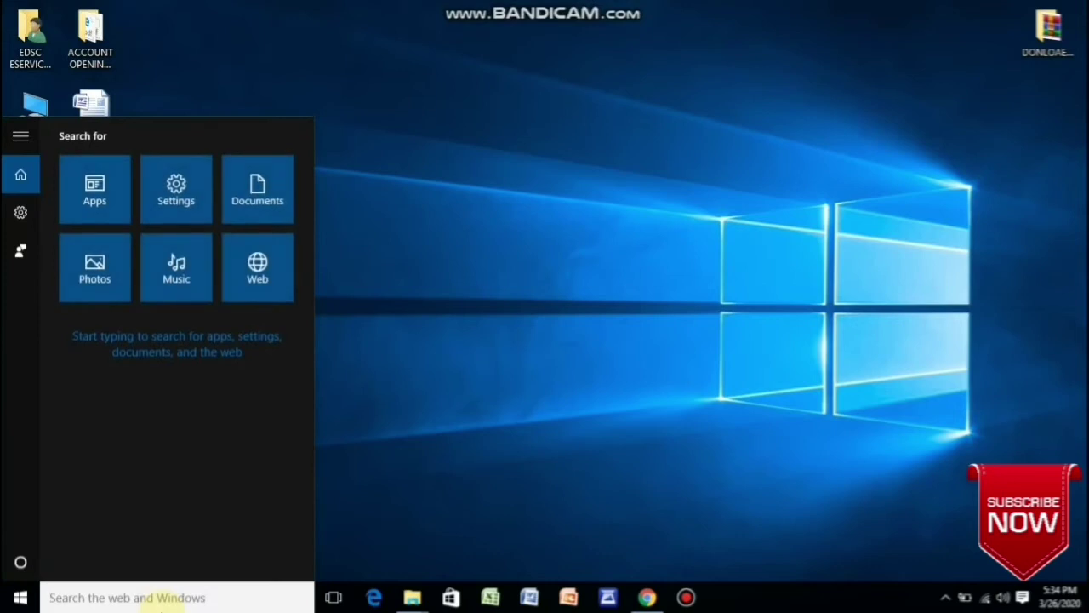
Step: Search for the uninstall settings and open the Control Panel list of installed programs
type("unin")
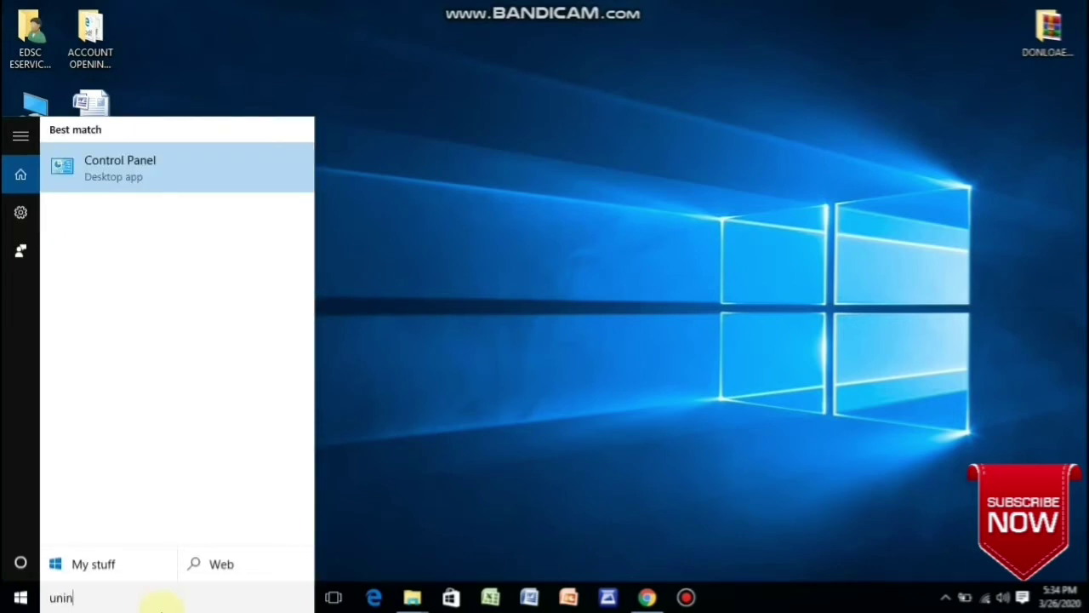
left_click(132, 174)
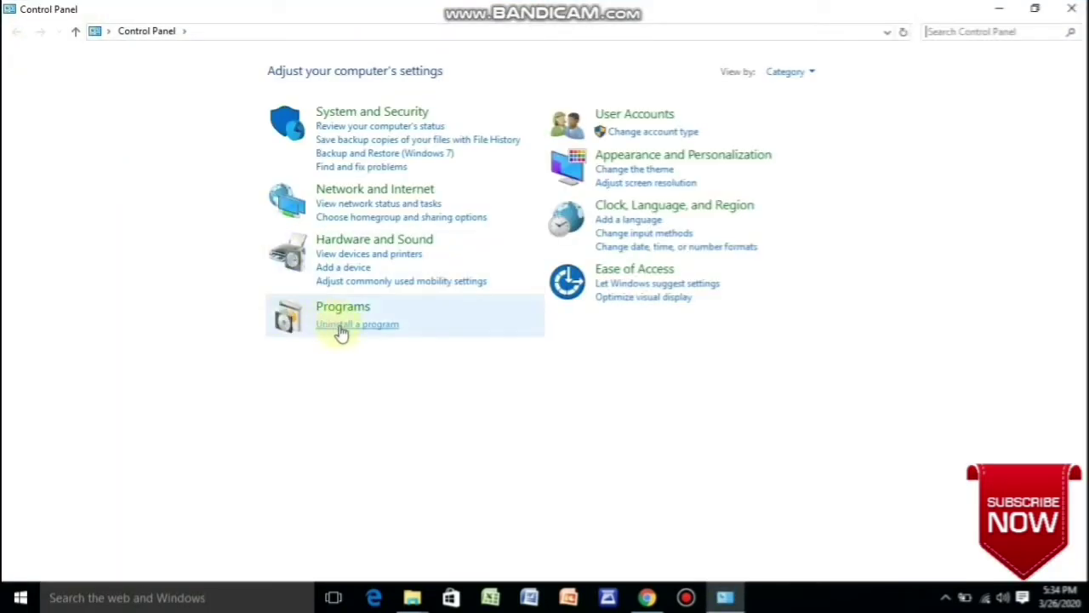
left_click(341, 328)
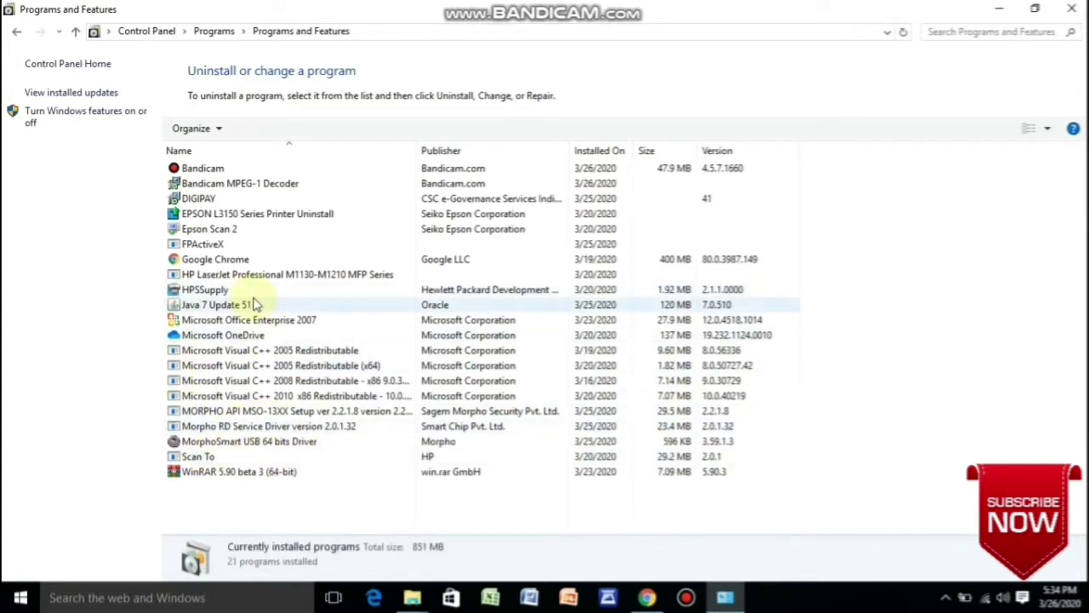
Step: Uninstall the MorphoSmart USB 64 bits Driver, letting the removal automatically close and restart the applications that use it
left_click(182, 442)
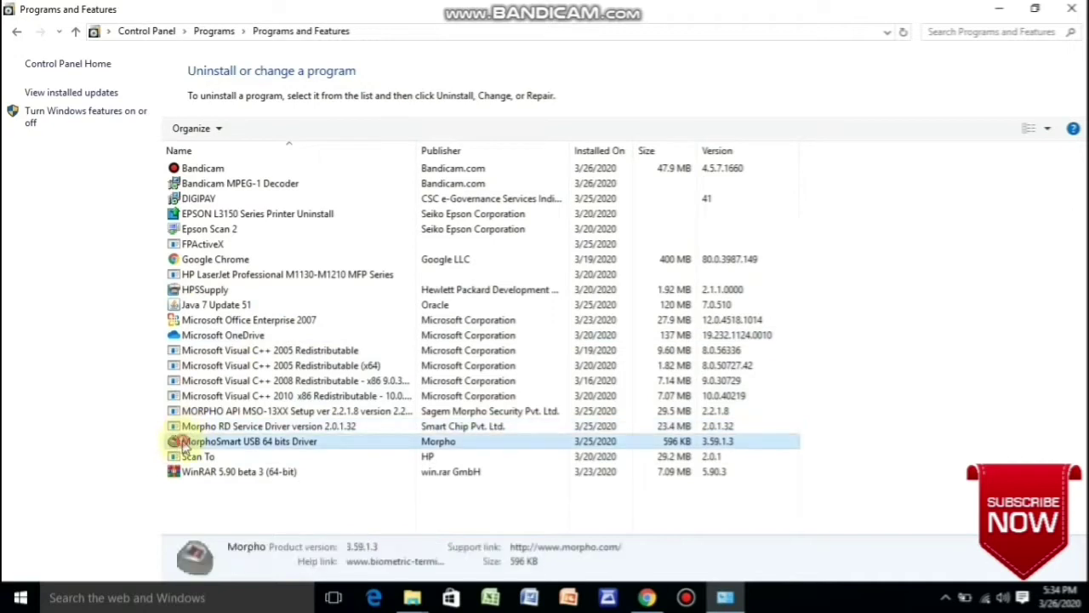
left_click(260, 129)
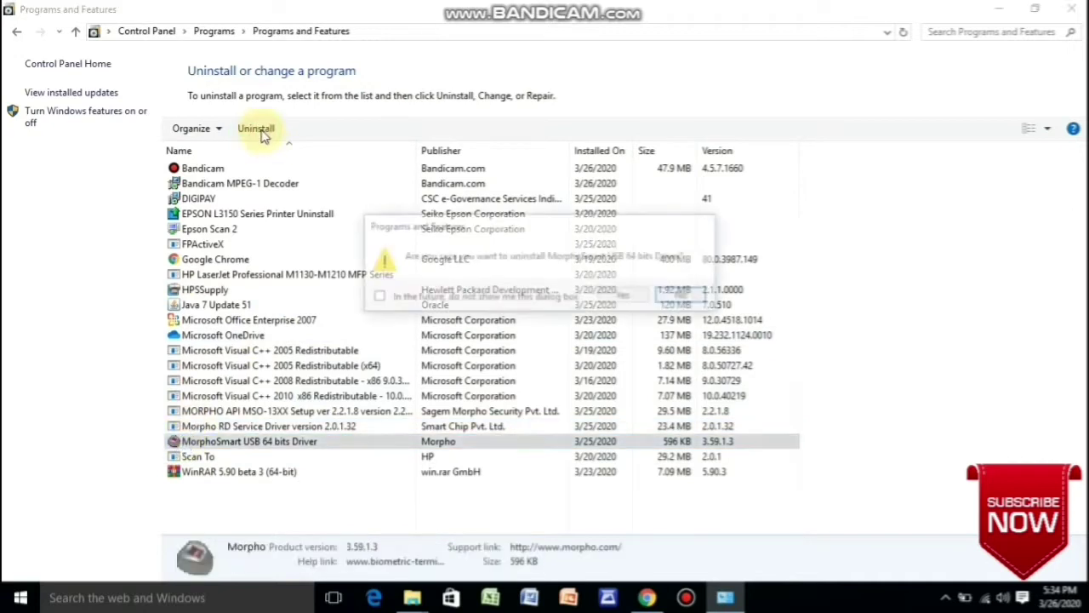
left_click(619, 297)
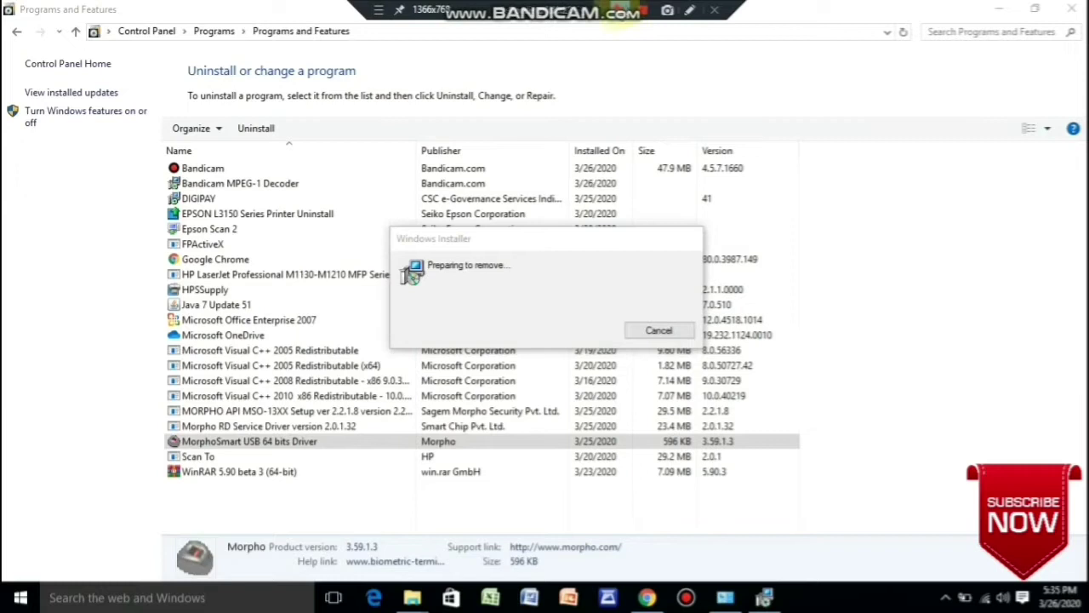
right_click(366, 441)
left_click(395, 450)
left_click(626, 295)
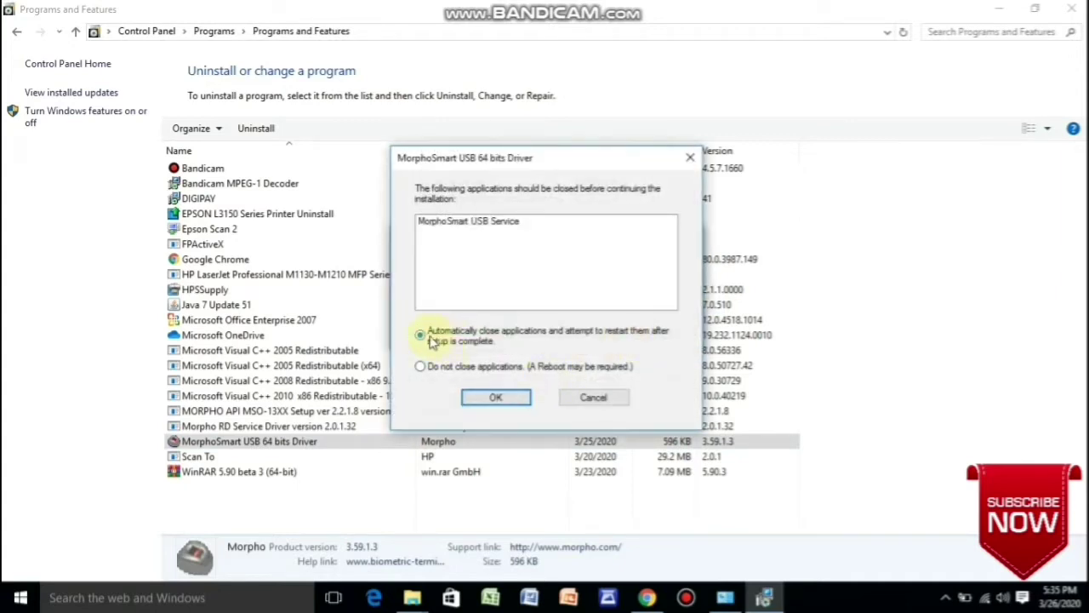
left_click(495, 400)
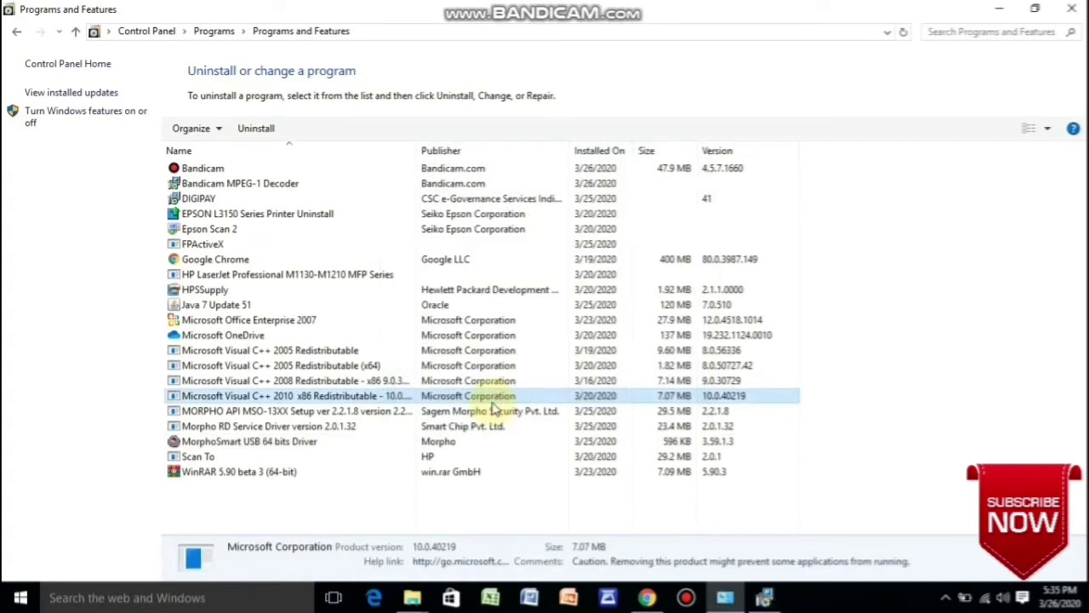
left_click(270, 446)
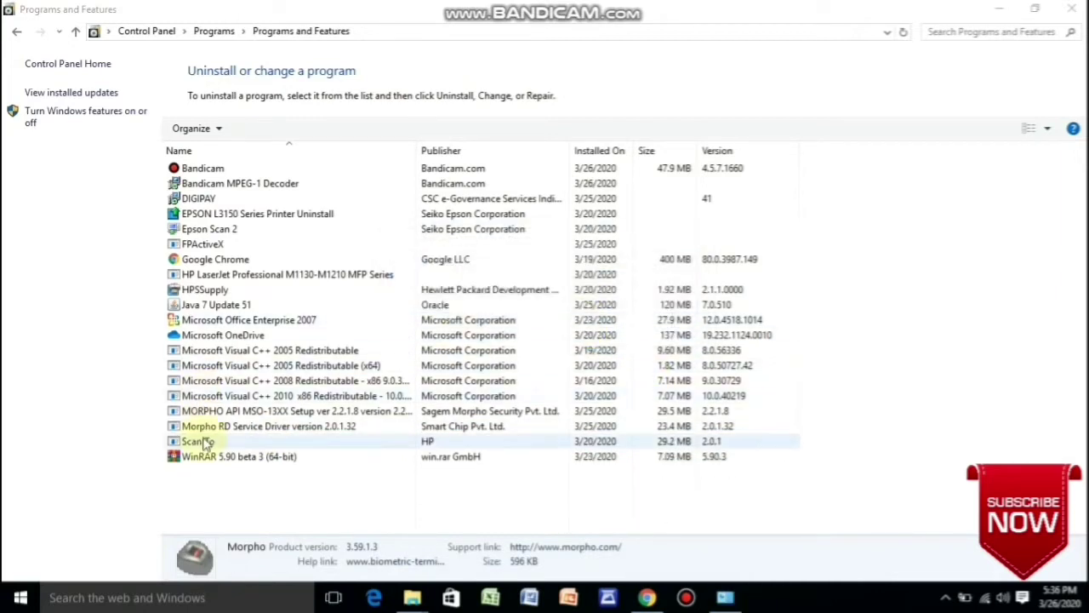
Step: Uninstall Morpho RD Service Driver version 2.0.1.32 and dismiss the completion message
left_click(204, 428)
left_click(256, 129)
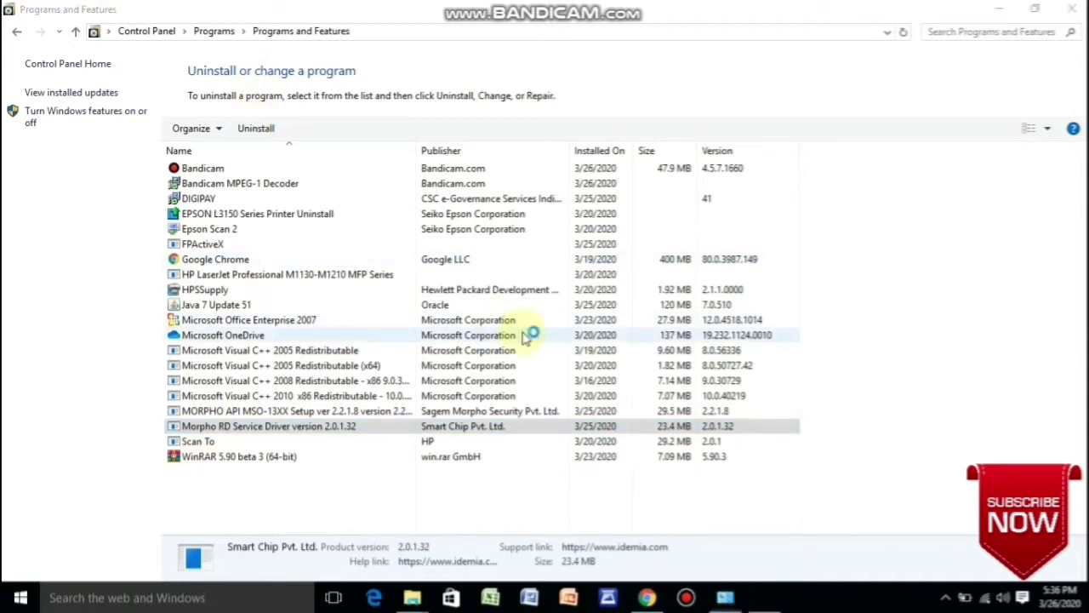
left_click(624, 355)
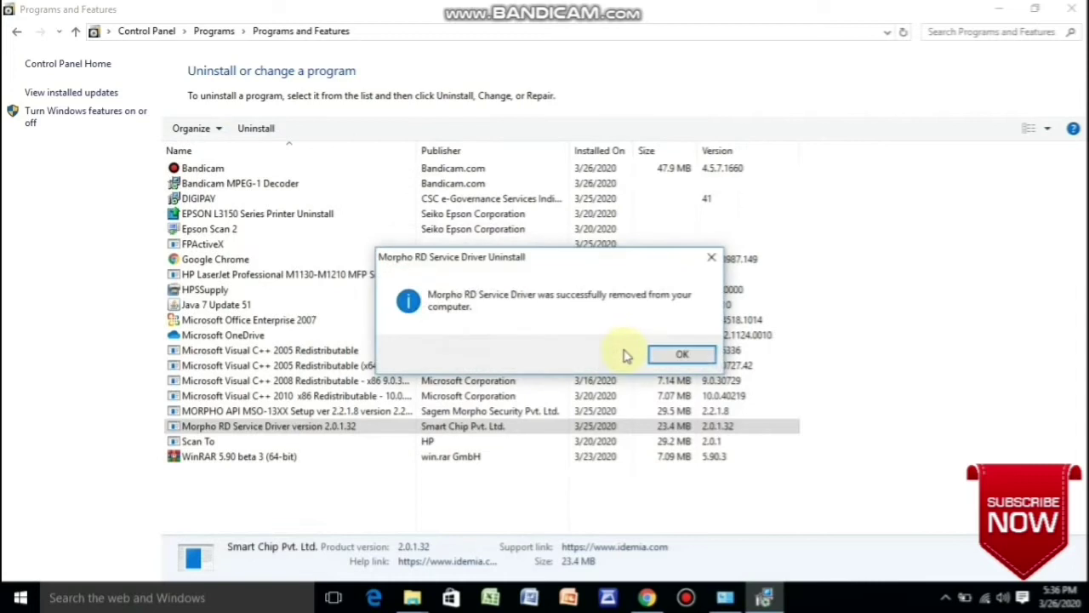
left_click(673, 354)
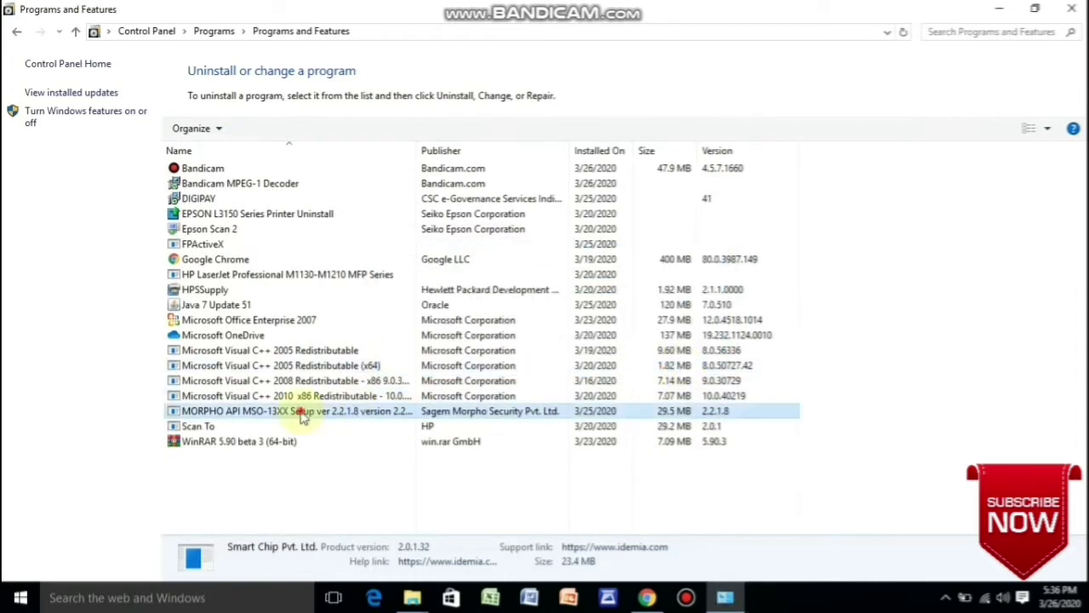
Step: Uninstall MORPHO API MSO-13XX Setup ver 2.2.1.8 with all its components and dismiss the completion message
left_click(300, 415)
left_click(254, 134)
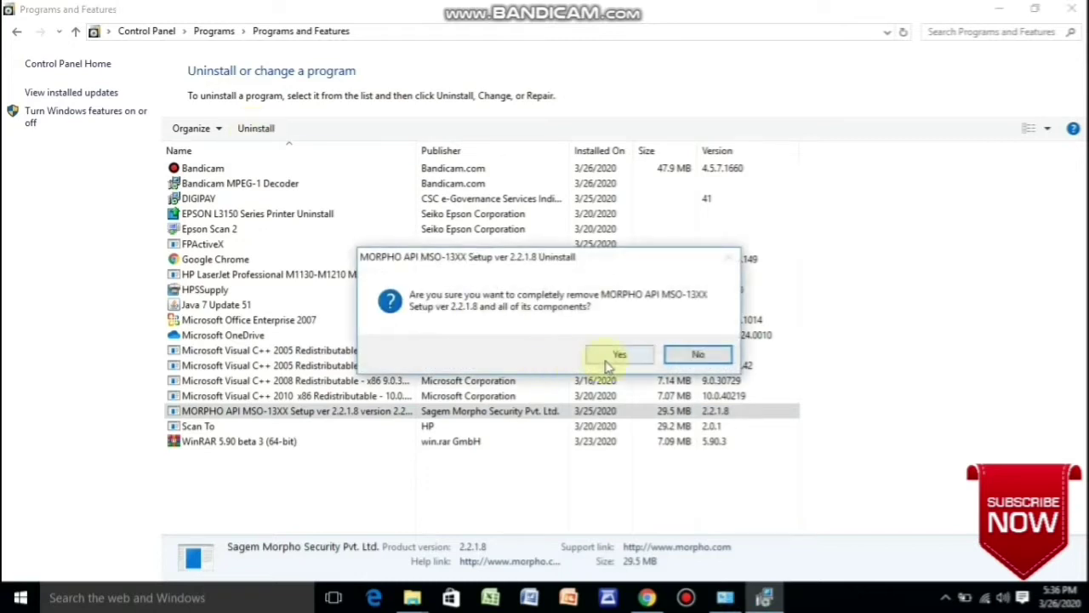
left_click(608, 361)
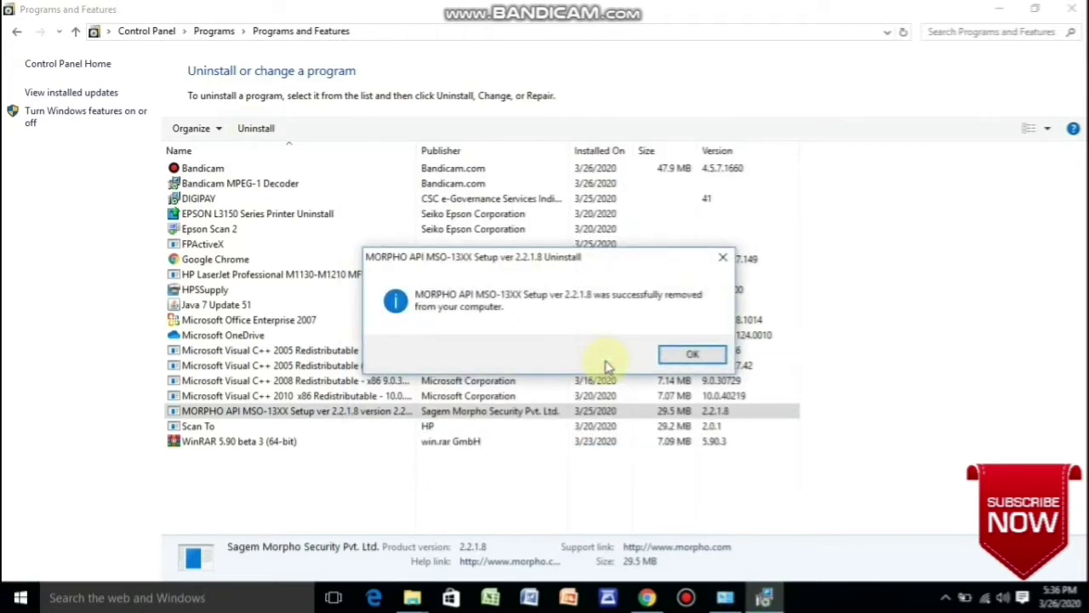
left_click(693, 354)
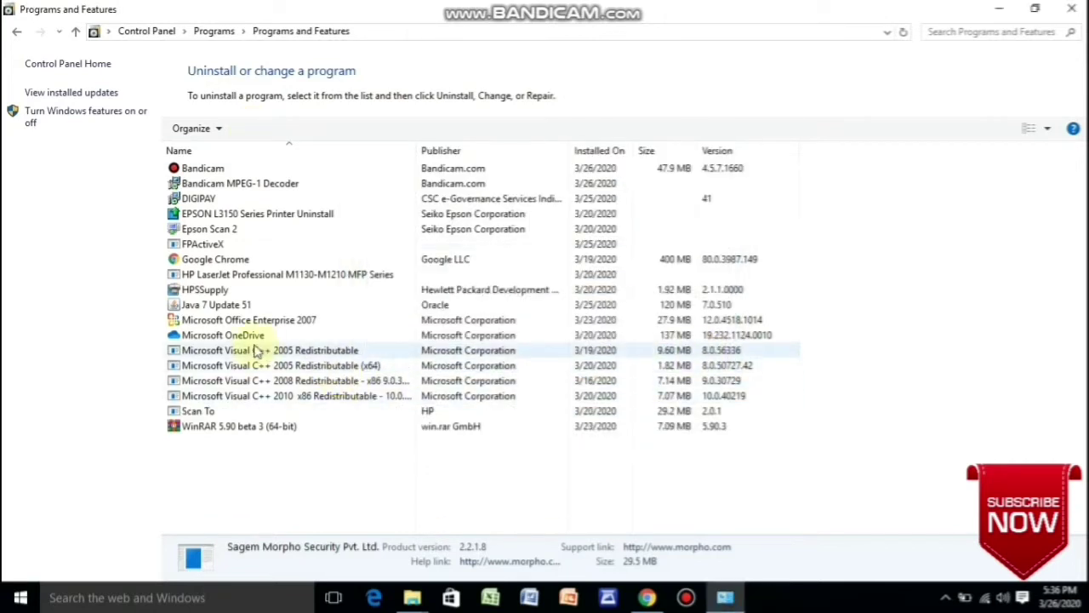
left_click(219, 356)
left_click(257, 131)
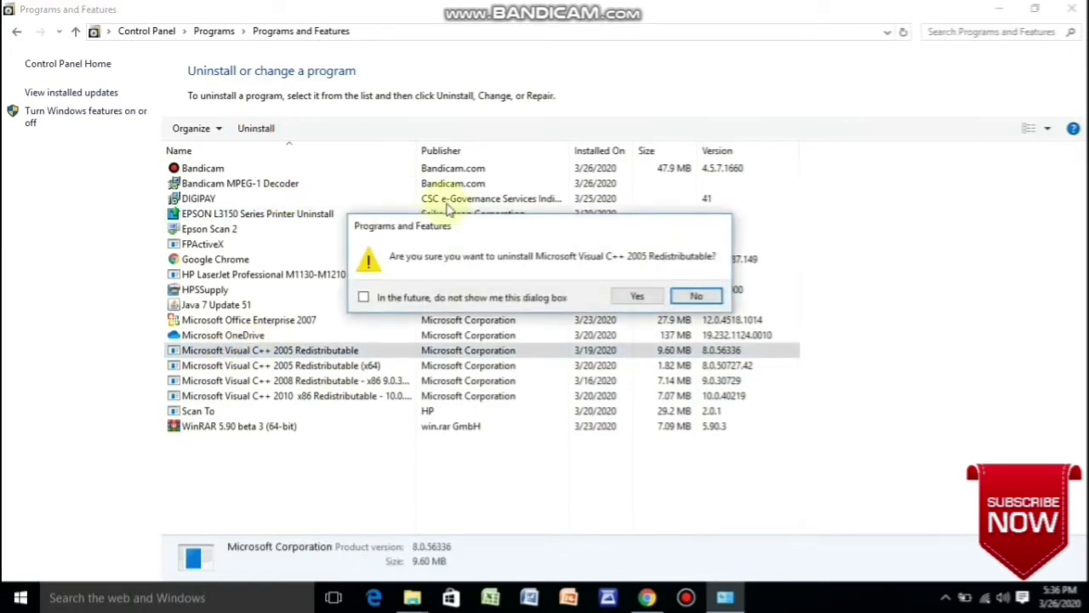
left_click(715, 298)
Step: Uninstall FPActiveX with all its components and dismiss the completion message
left_click(203, 246)
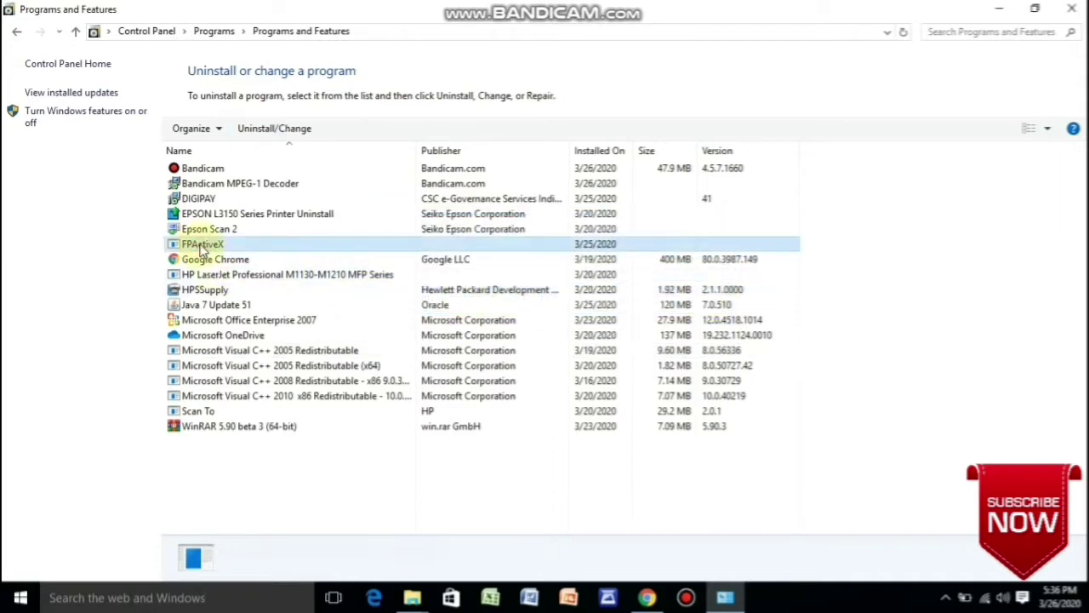
left_click(255, 136)
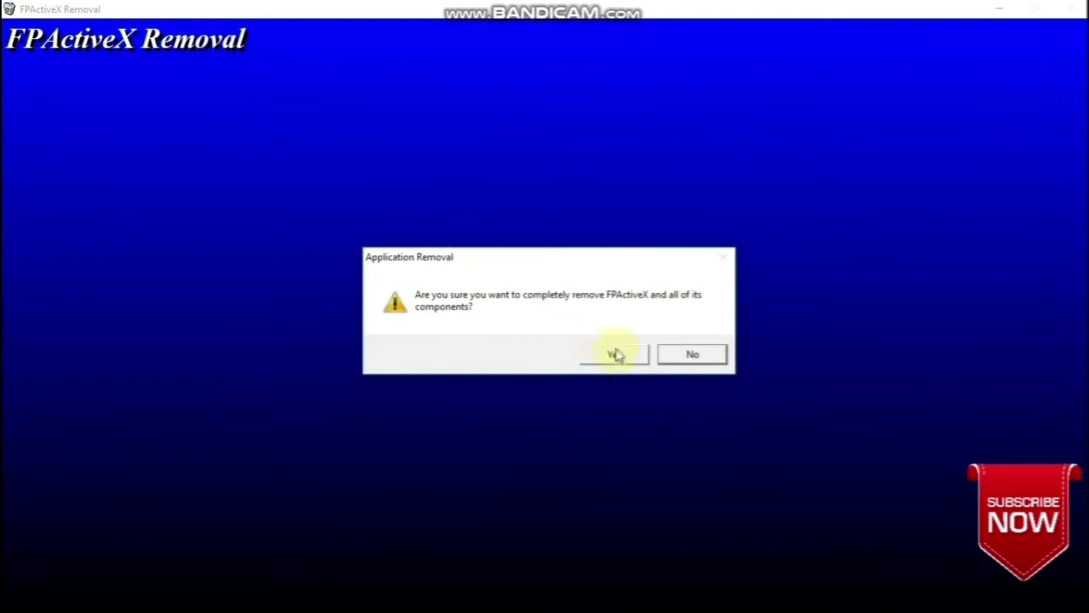
left_click(616, 352)
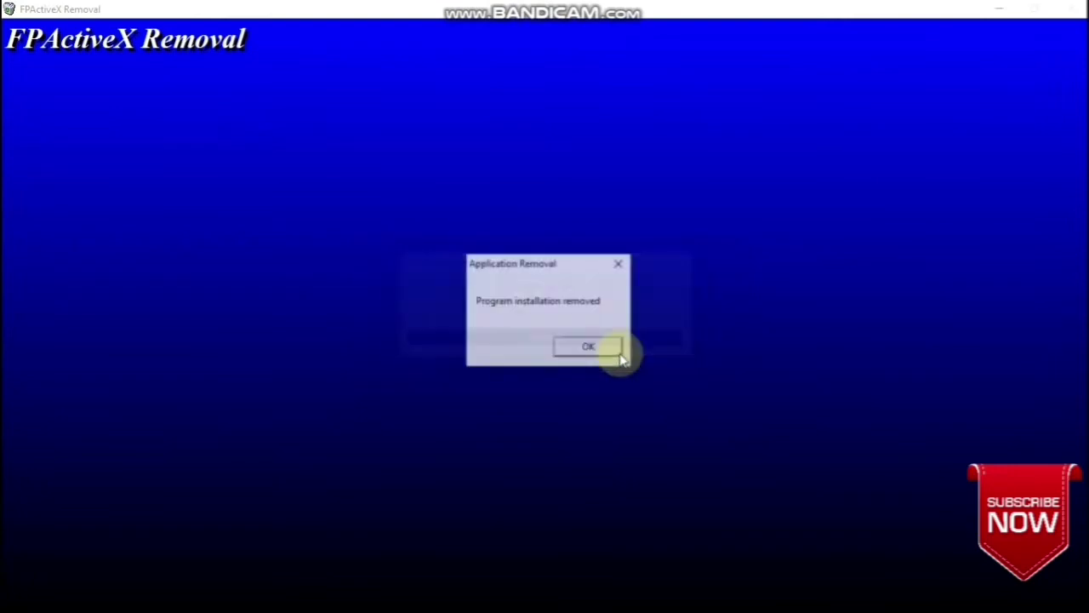
left_click(600, 350)
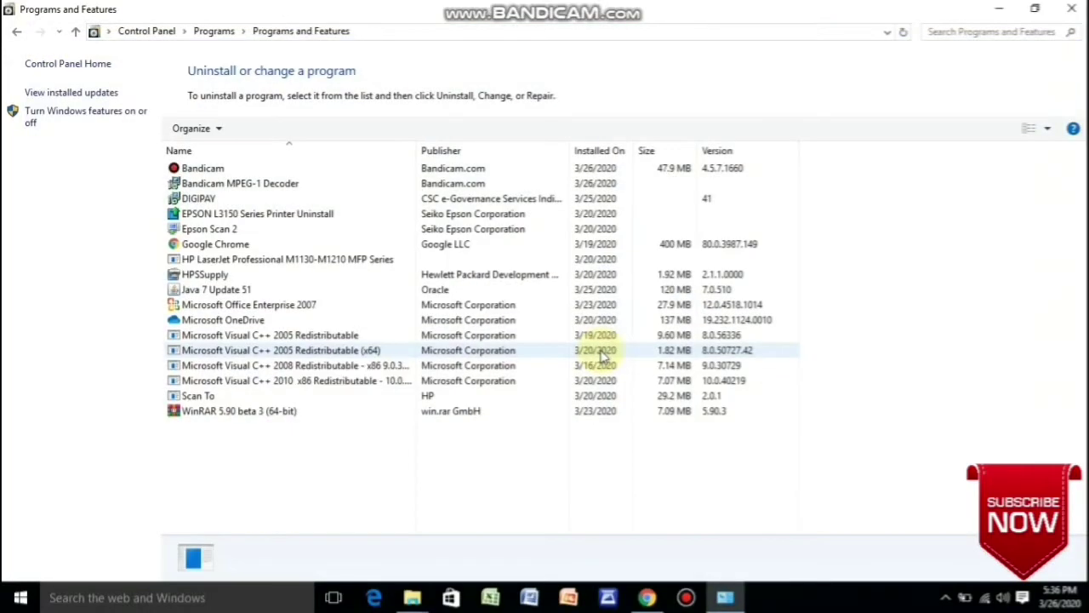
Step: Uninstall Java 7 Update 51 from the installed programs
left_click(225, 291)
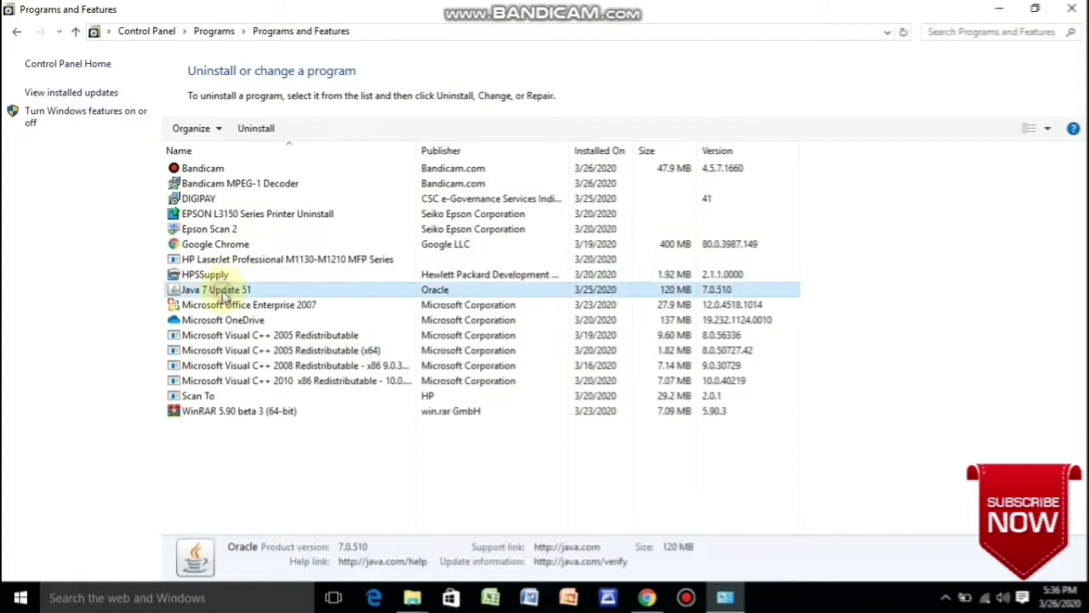
left_click(256, 128)
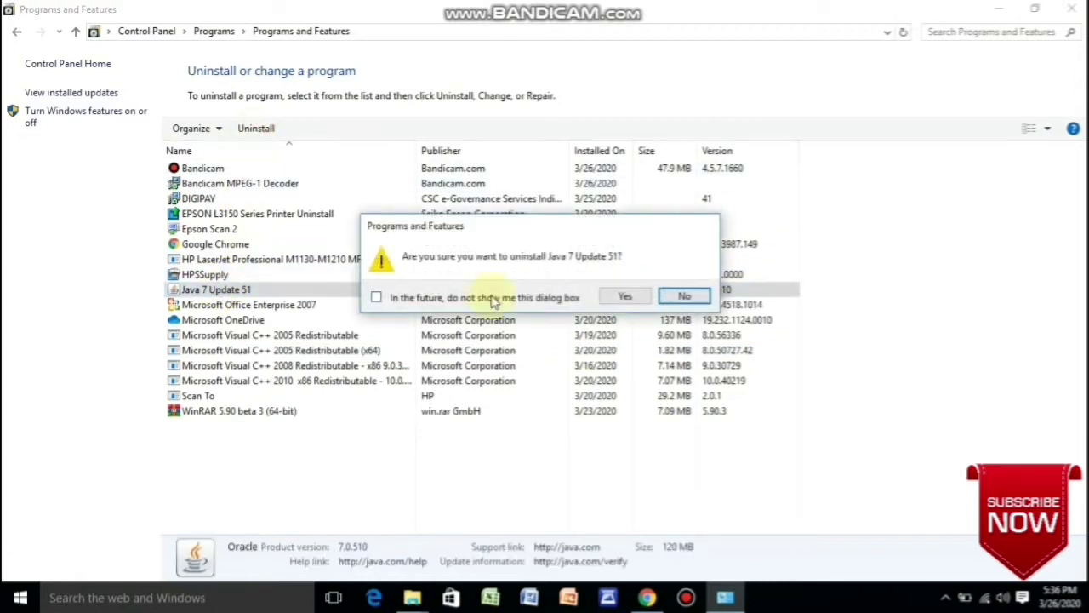
left_click(626, 297)
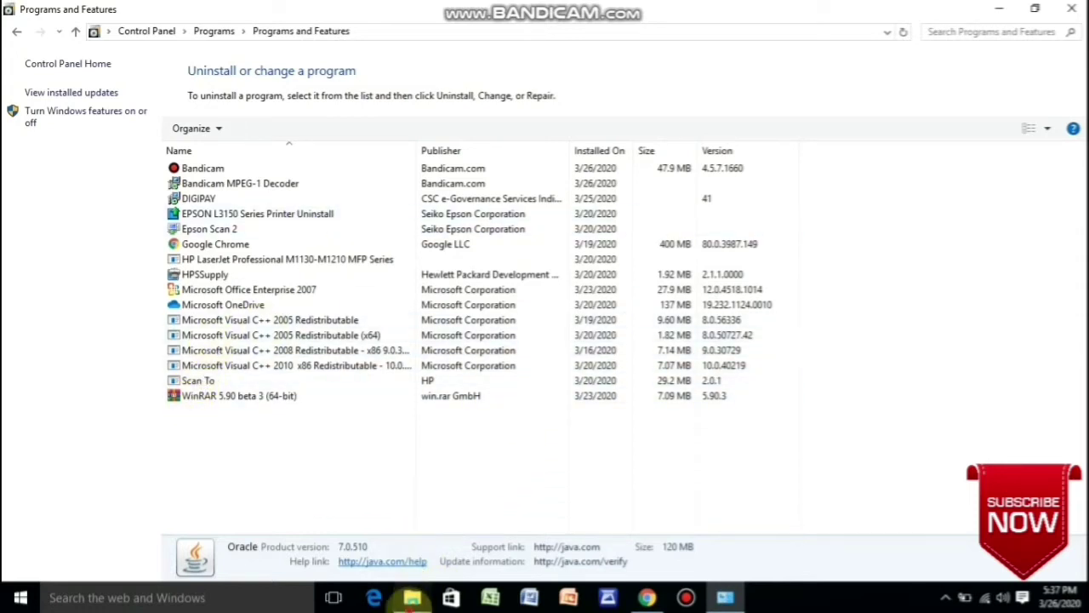
Step: Switch to File Explorer, check the contents of the MorphoRdServiceL0Soft folder on Local Disk (C:), and delete that folder
mouse_move(412, 597)
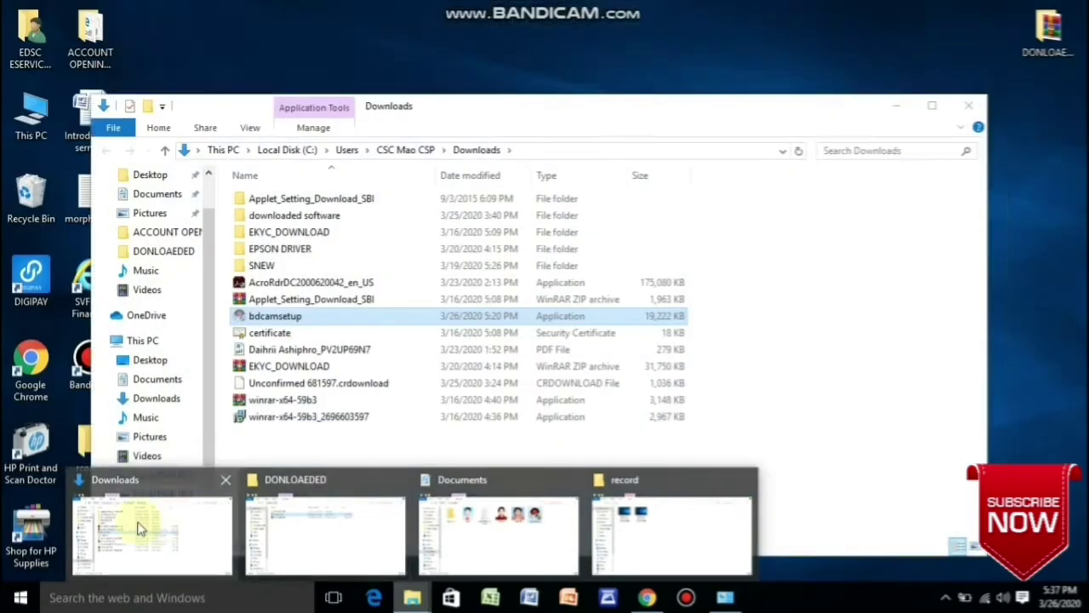
left_click(140, 527)
left_click(136, 342)
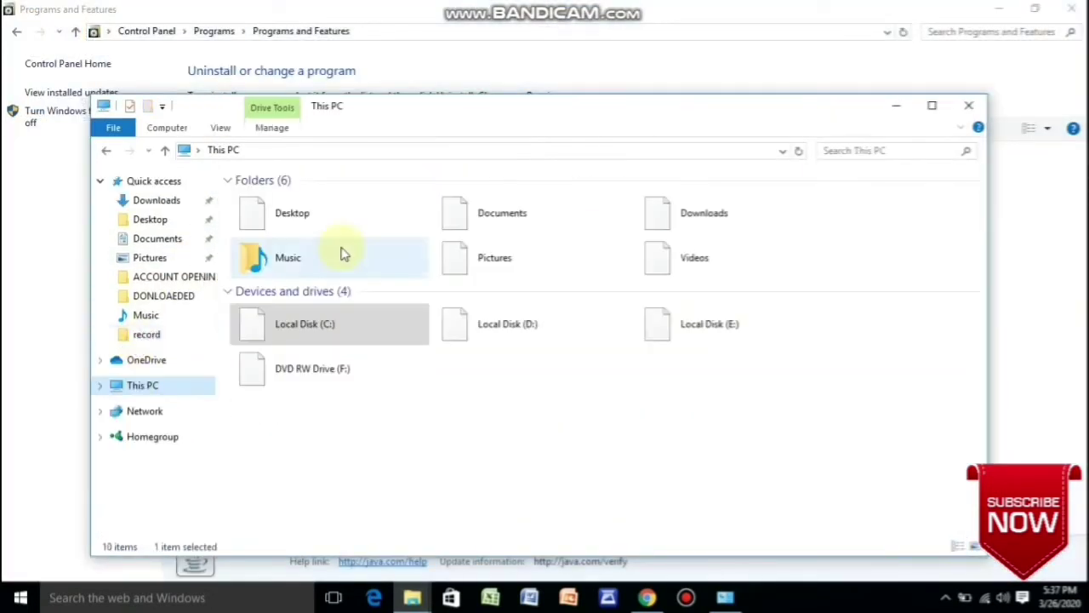
double_click(330, 332)
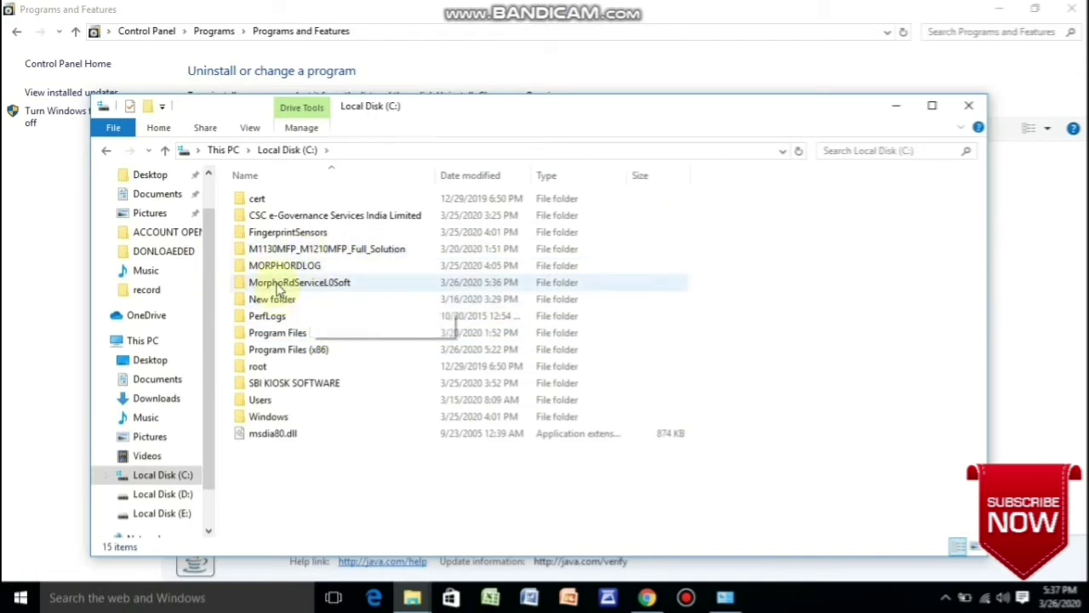
double_click(287, 283)
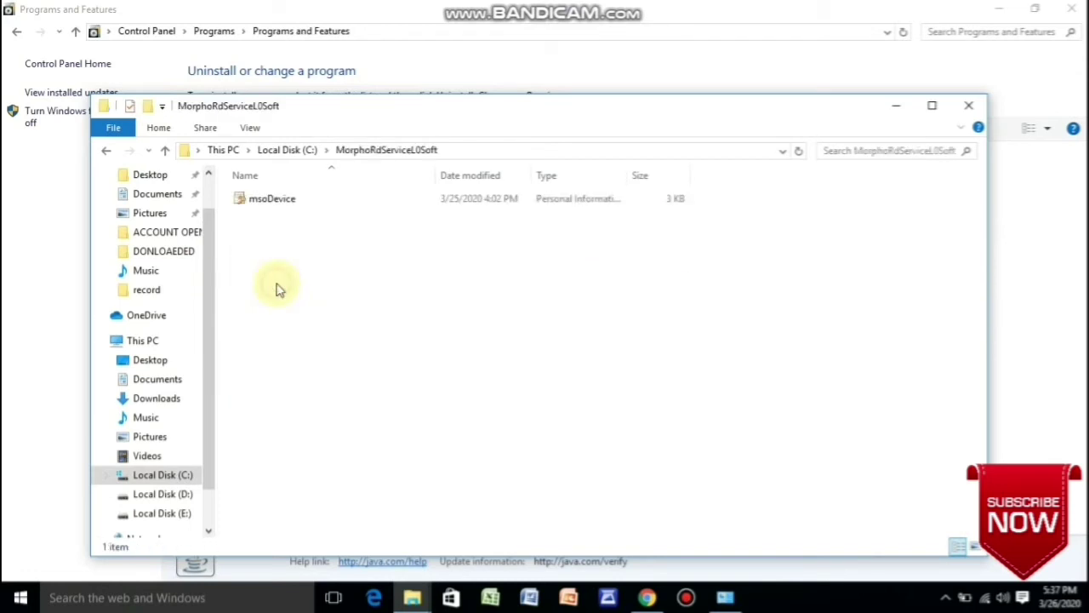
left_click(105, 150)
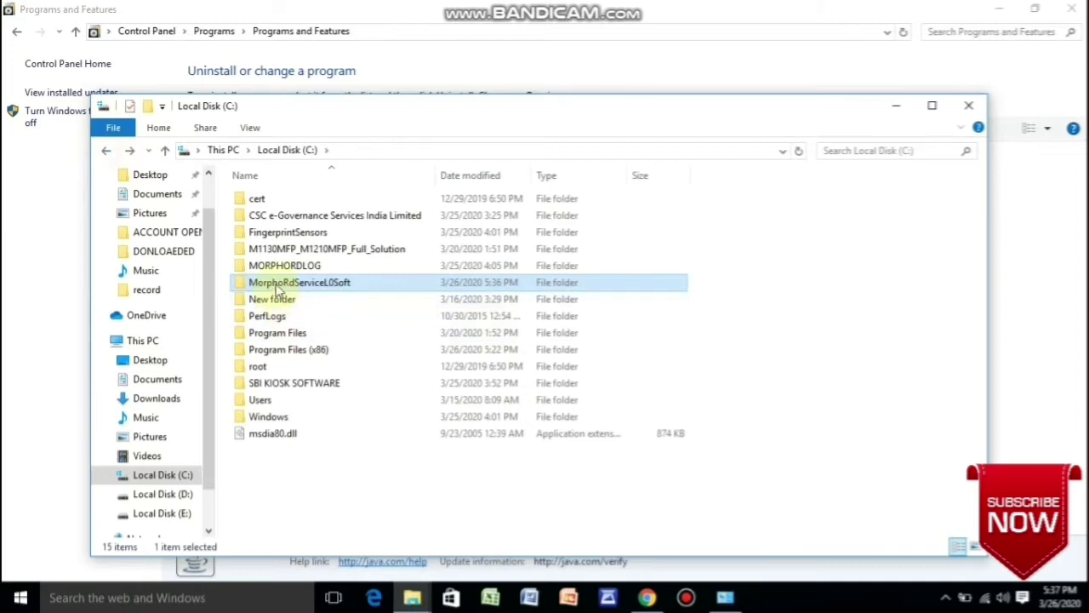
key("Delete")
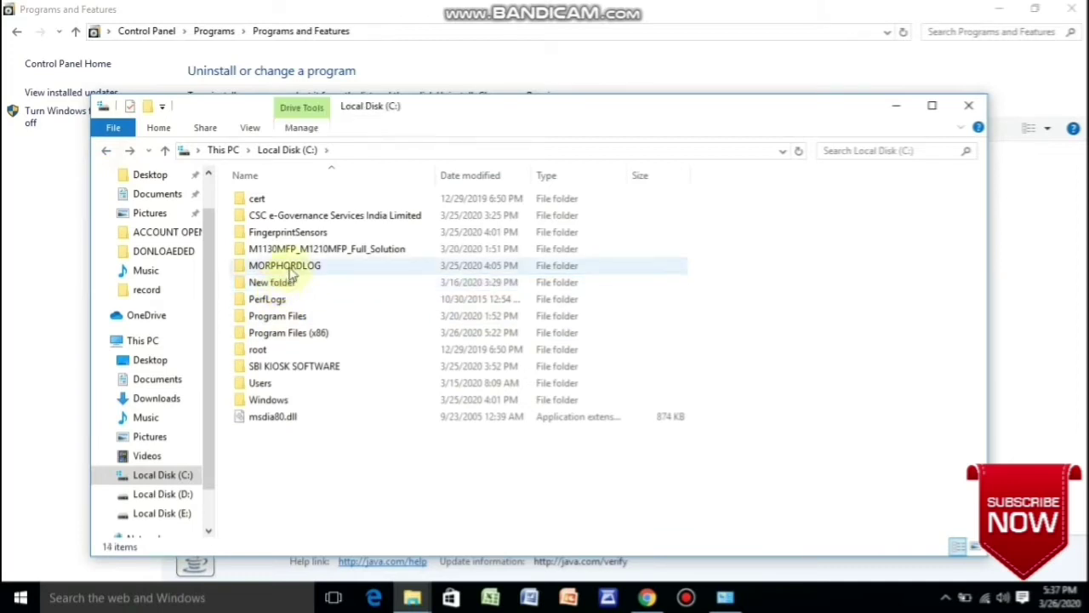
Step: Delete the FingerprintSensors and MORPHORDLOG folders from Local Disk (C:) and minimize the File Explorer window
left_click(269, 235)
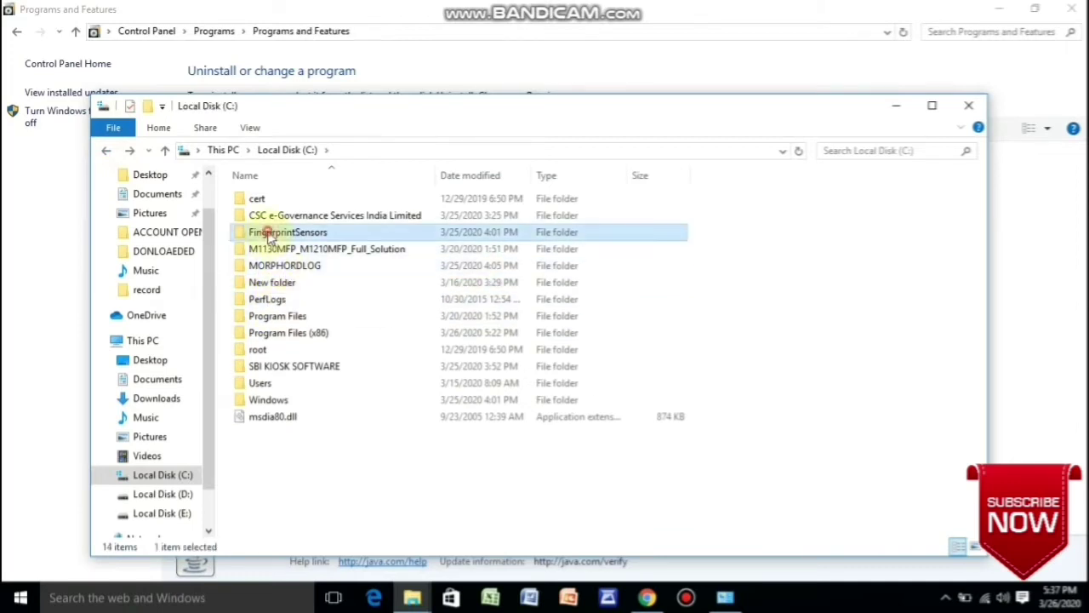
key("Delete")
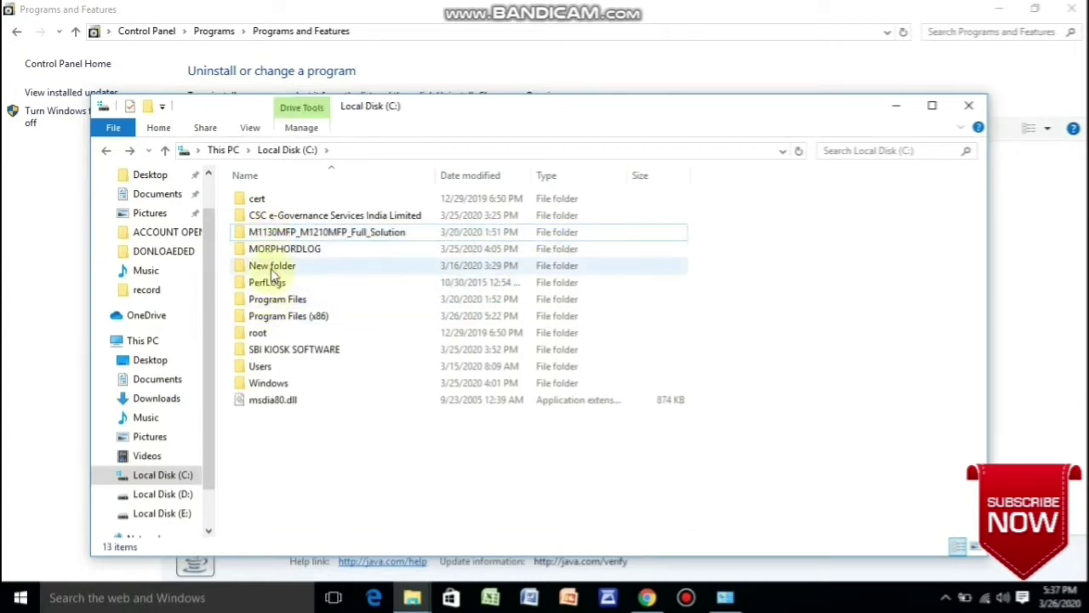
double_click(270, 248)
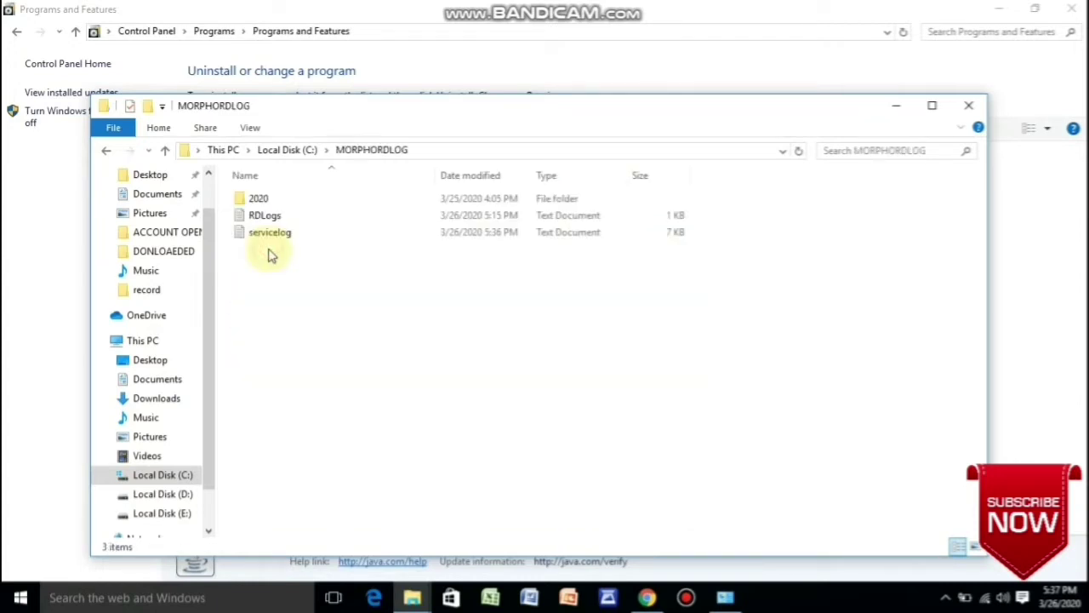
left_click(105, 151)
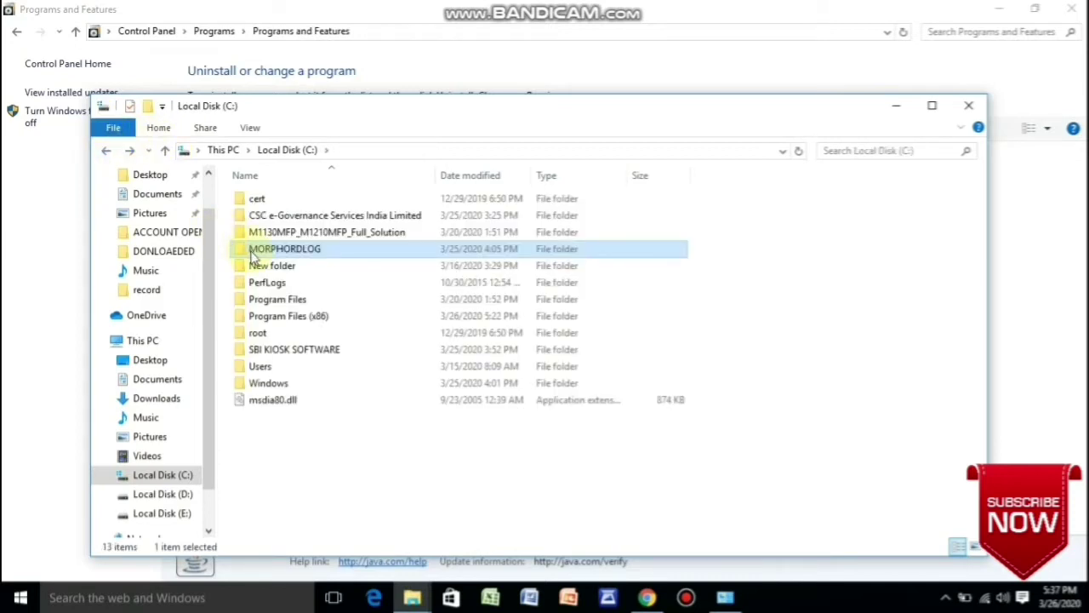
key("Delete")
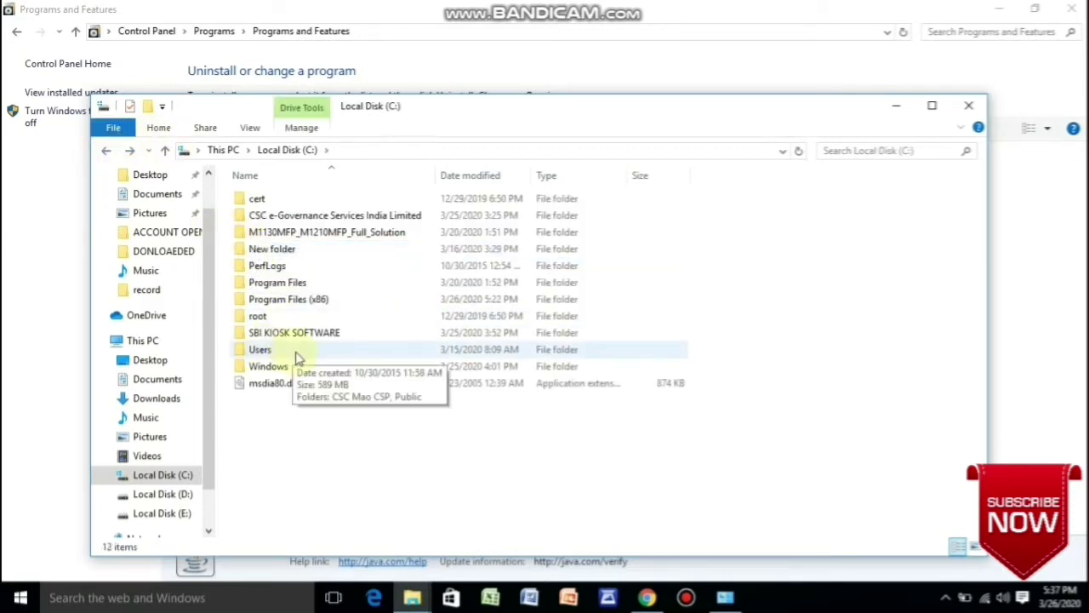
left_click(906, 108)
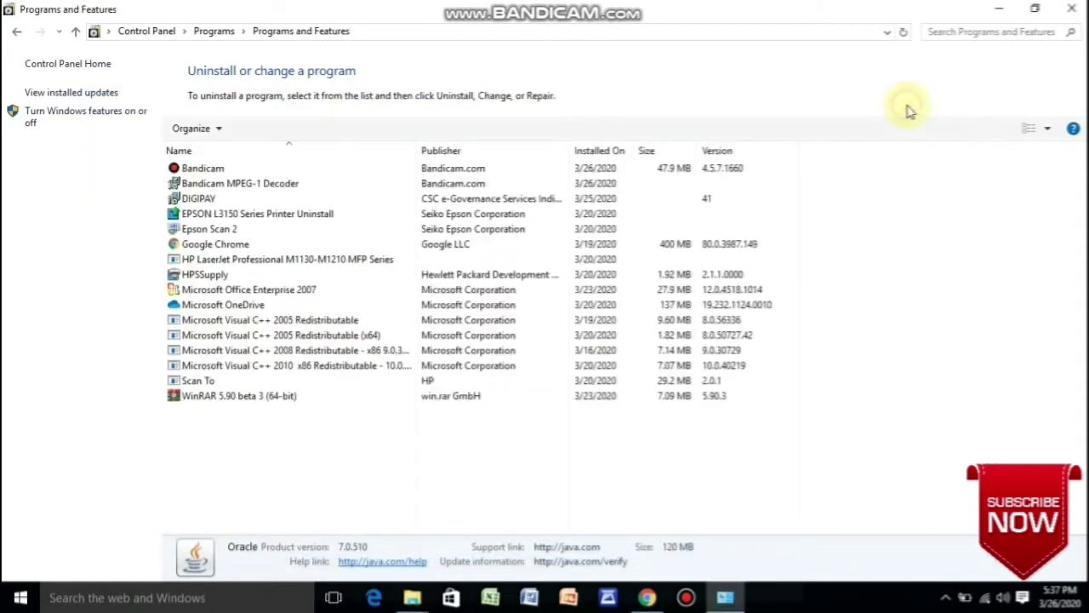
Step: Minimize the Programs and Features window, switch to Google Chrome and replace the Bandicam page with a blank new tab
left_click(1002, 8)
right_click(463, 238)
left_click(503, 287)
left_click(647, 598)
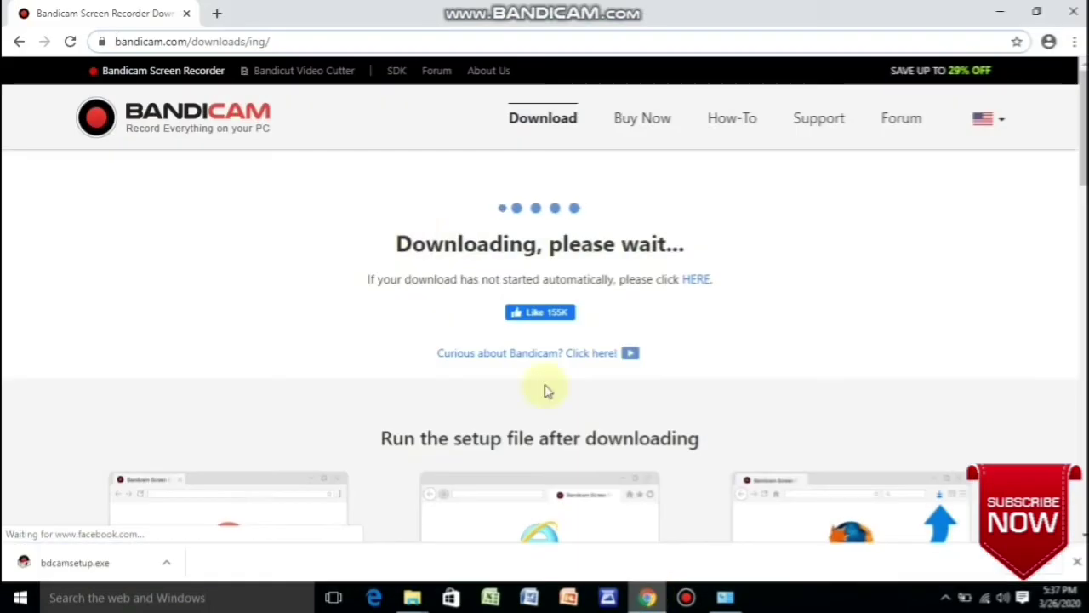
left_click(220, 12)
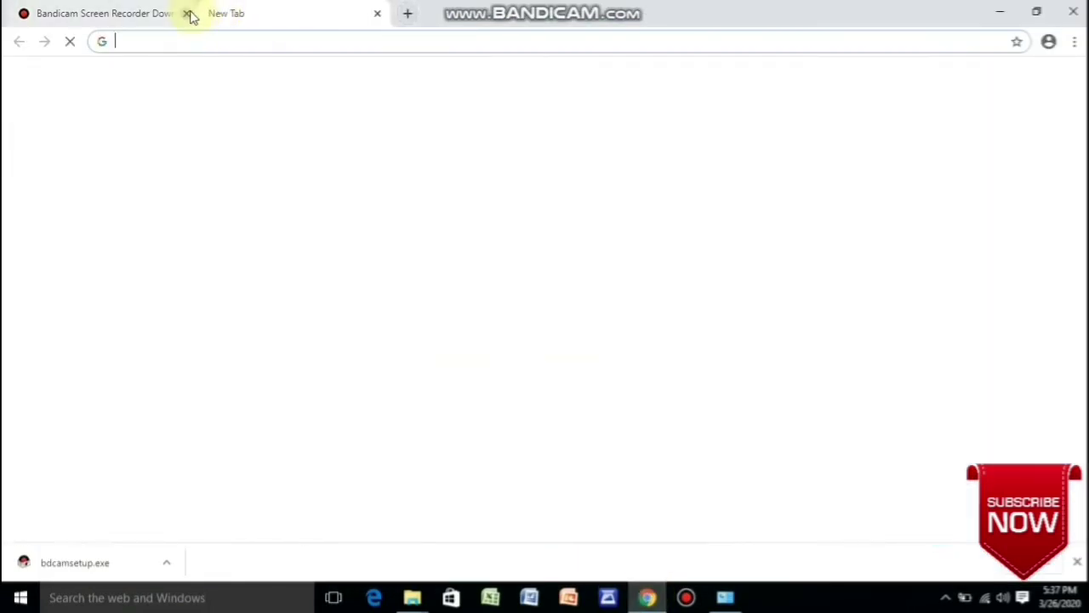
left_click(188, 14)
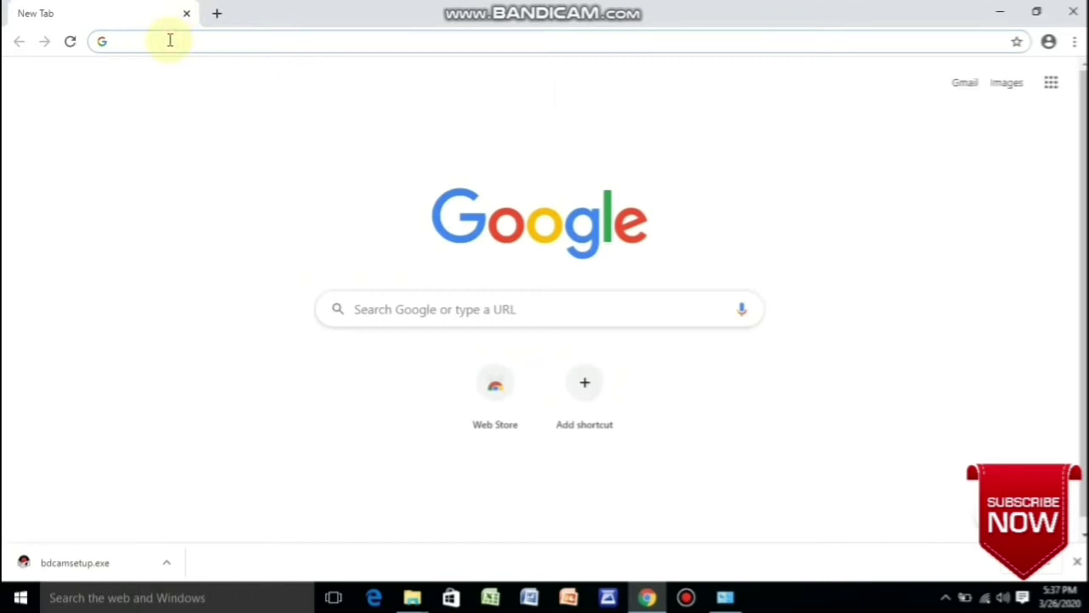
Step: Search Google for "m/s sanjeevani vikas foundation" and open the sanjivanivf.org website from the results
left_click(170, 40)
type("sanj")
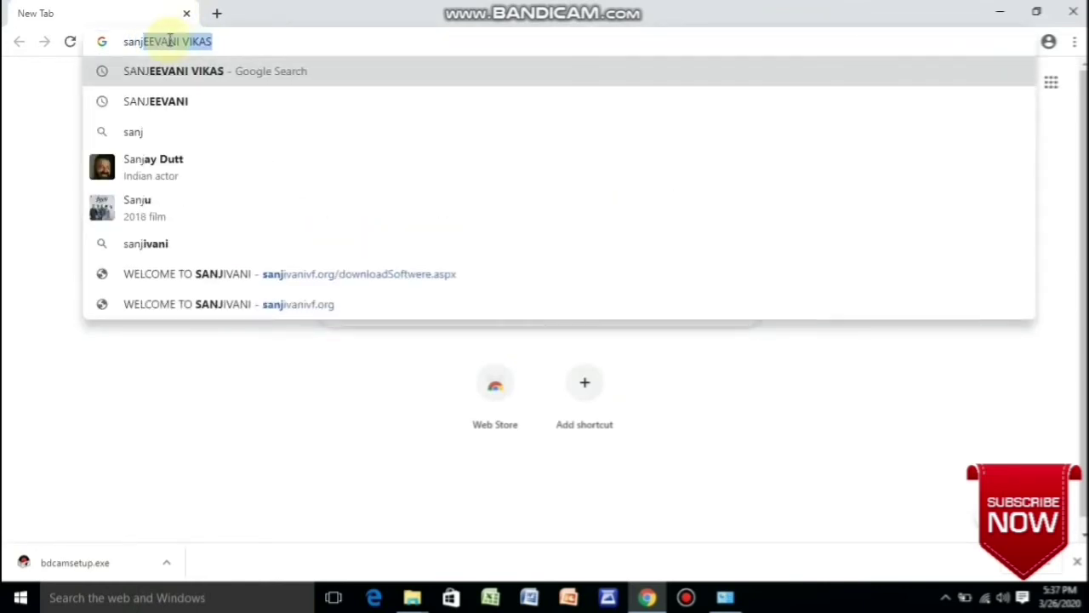
type("eevani")
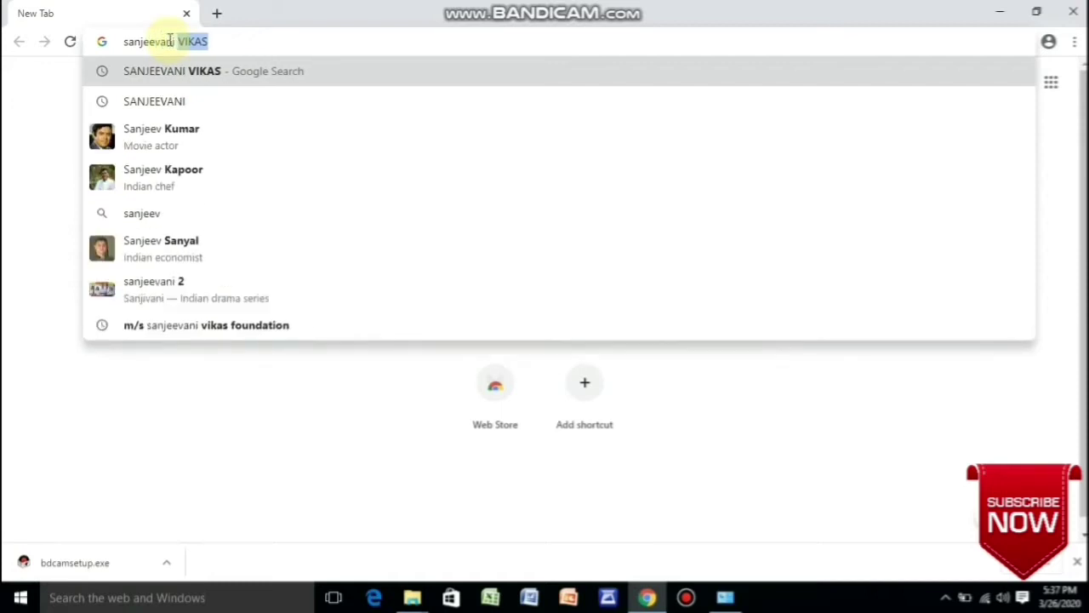
type(" vikas")
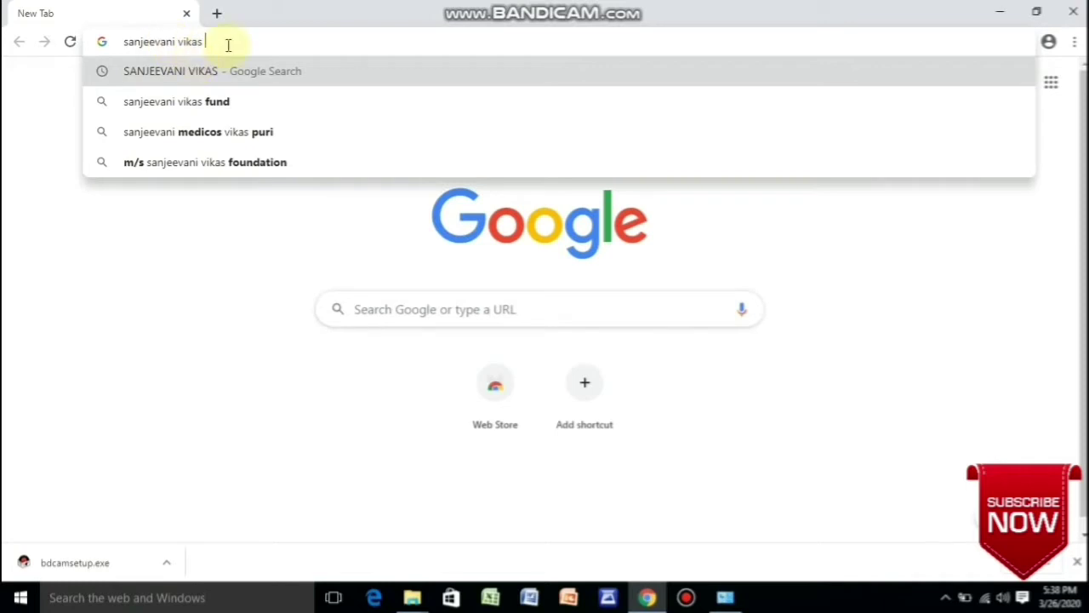
left_click(179, 164)
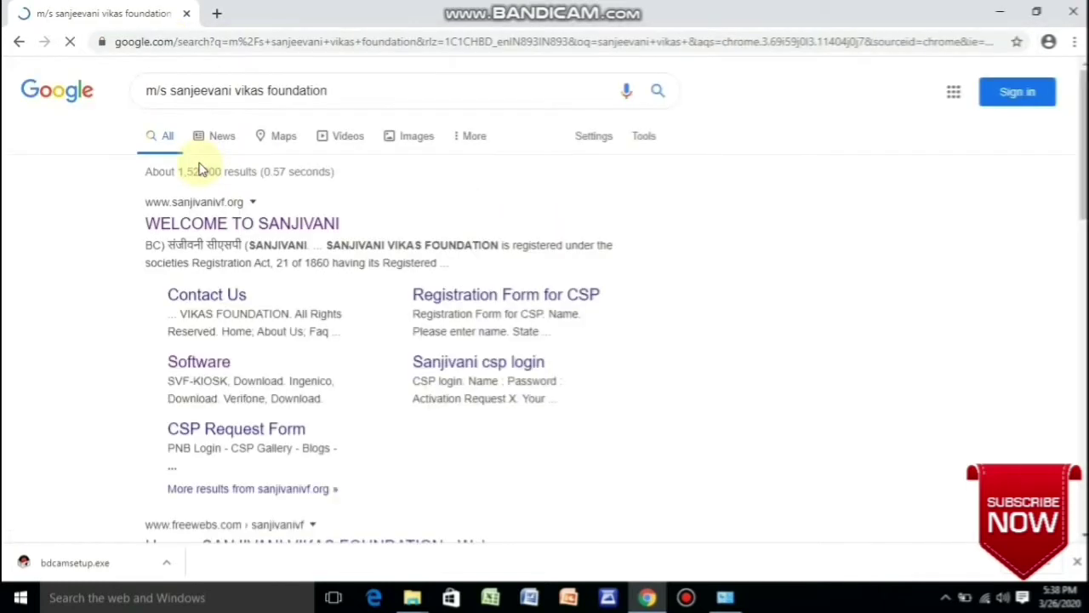
left_click(226, 222)
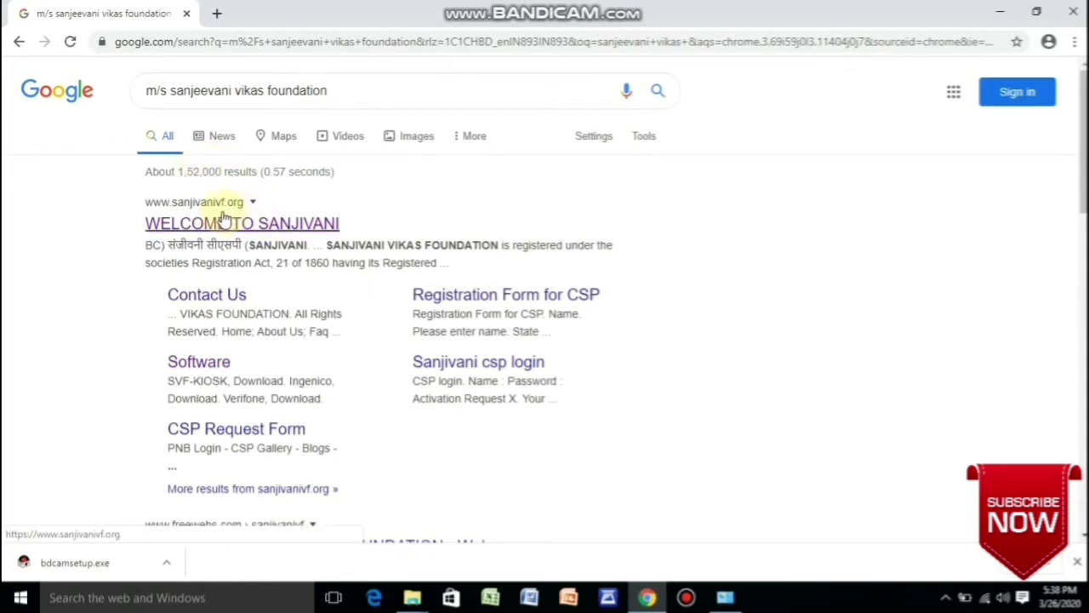
left_click(224, 221)
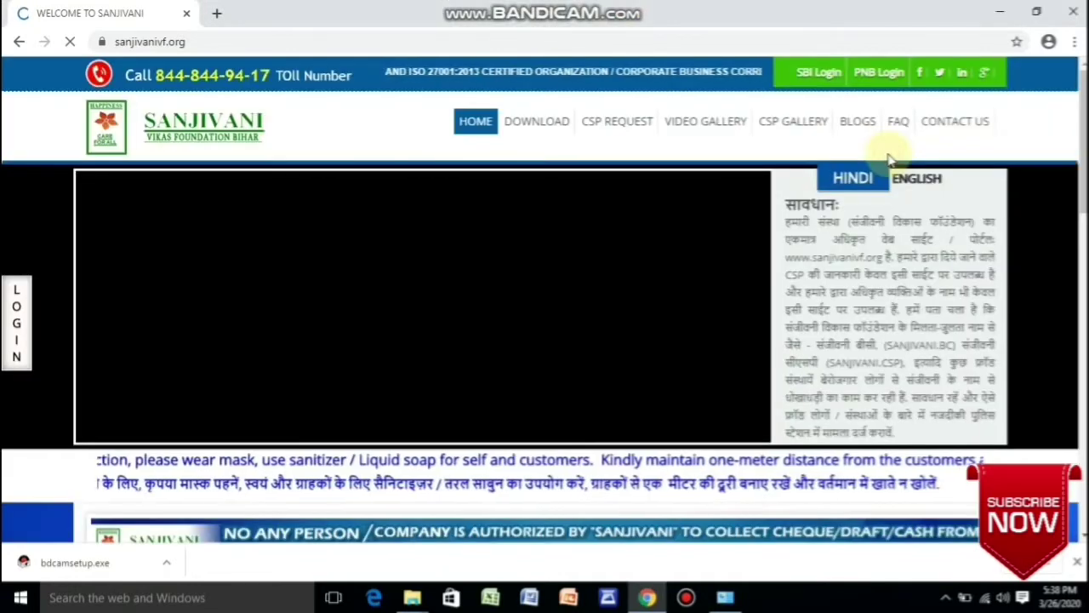
Step: Open the Software download page of the Sanjivani Vikas Foundation website
left_click(891, 157)
scroll(544, 340, "down", 10)
scroll(544, 340, "up", 10)
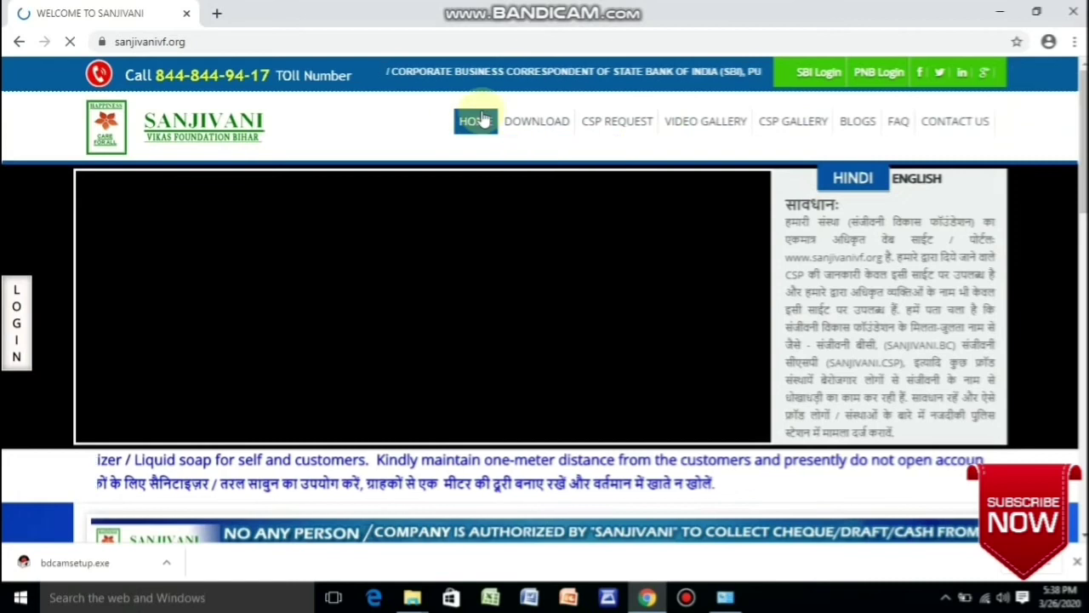
mouse_move(528, 132)
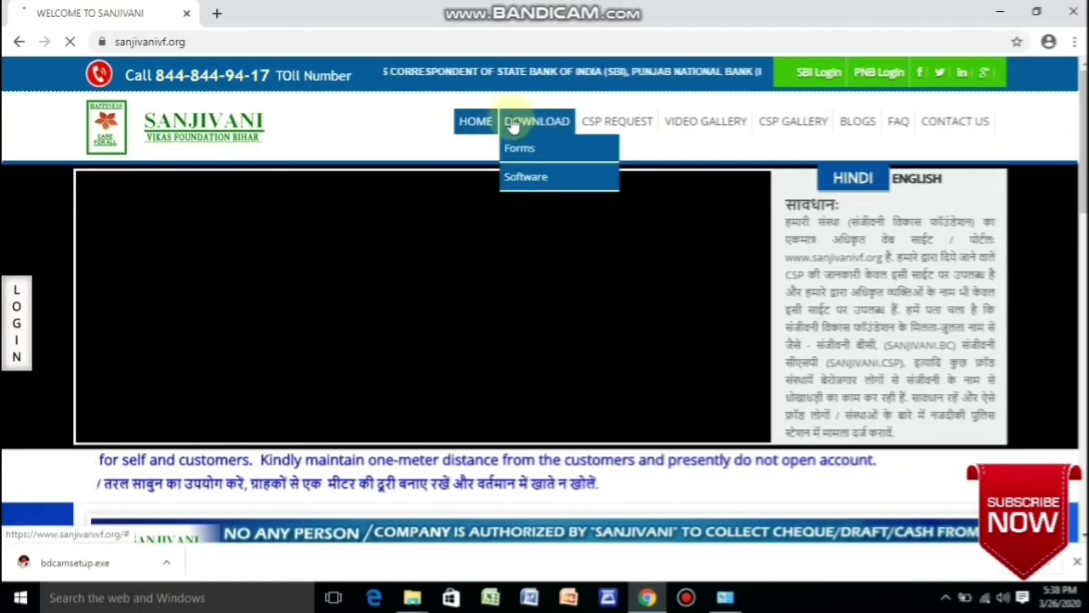
left_click(522, 181)
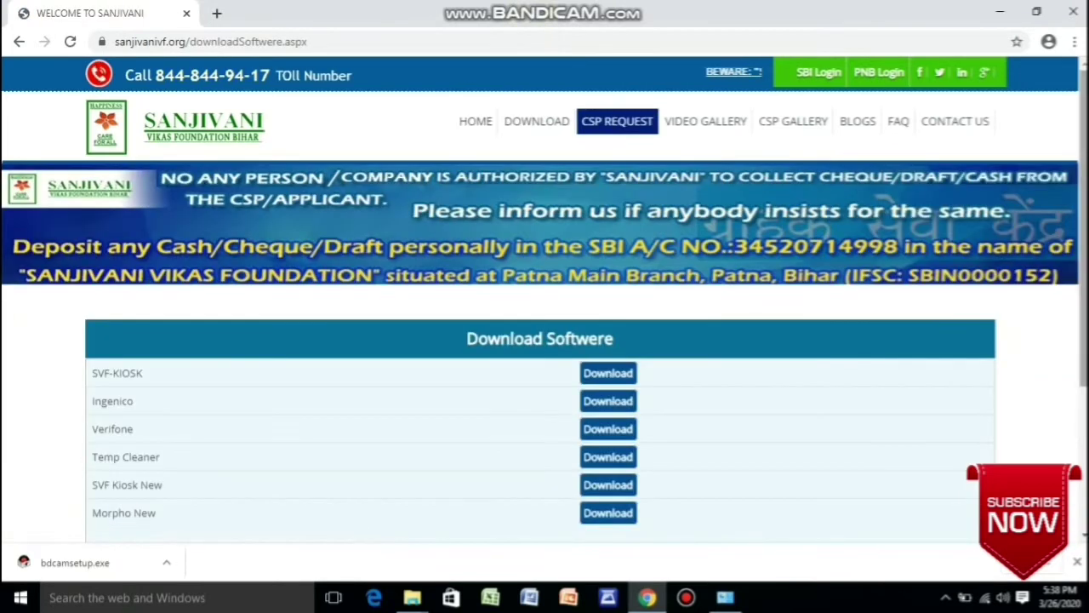
Step: Start downloading SVF Kiosk New from the software list and pause the download
scroll(522, 267, "down", 3)
left_click_drag(94, 155, 186, 313)
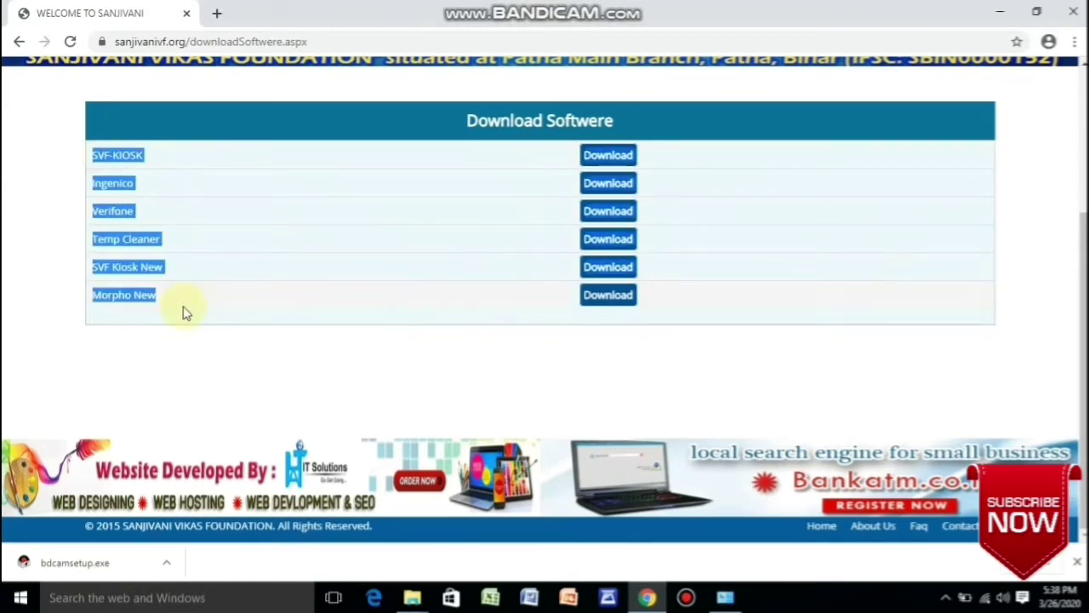
left_click(168, 324)
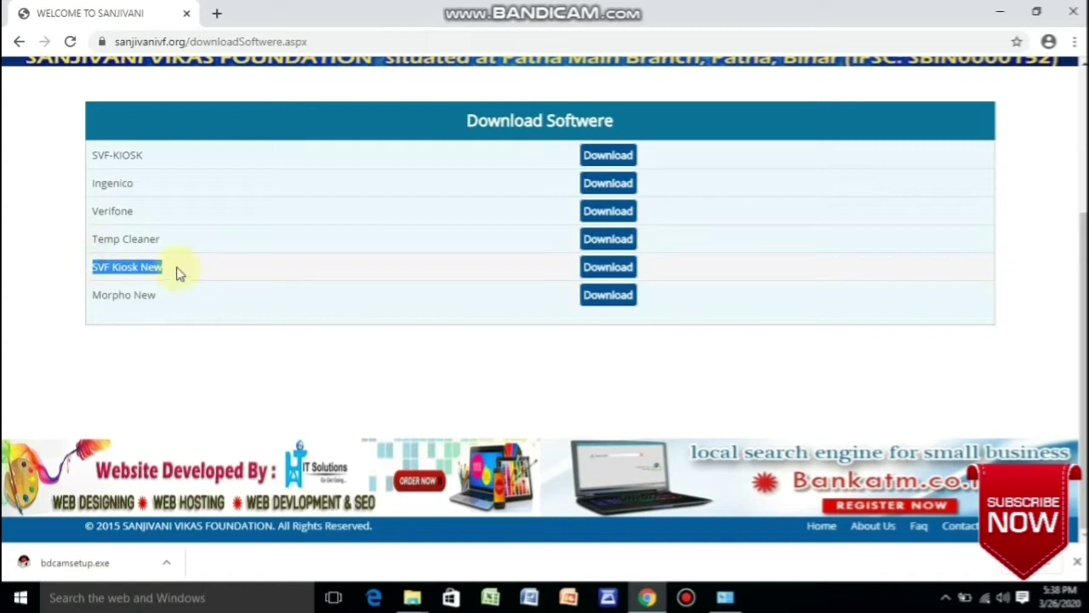
left_click(134, 269)
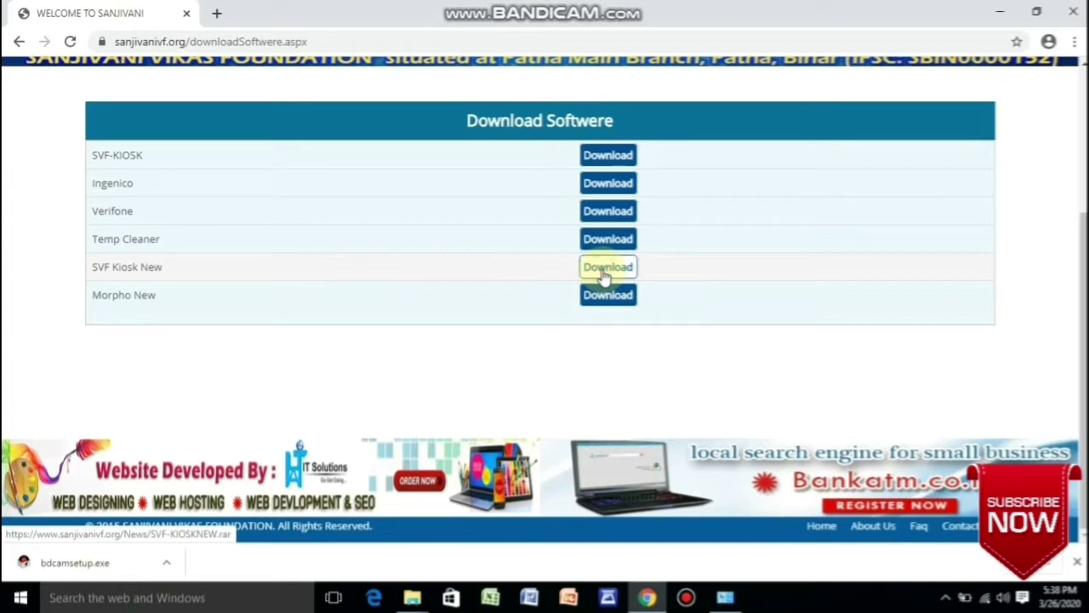
left_click(606, 271)
left_click(161, 571)
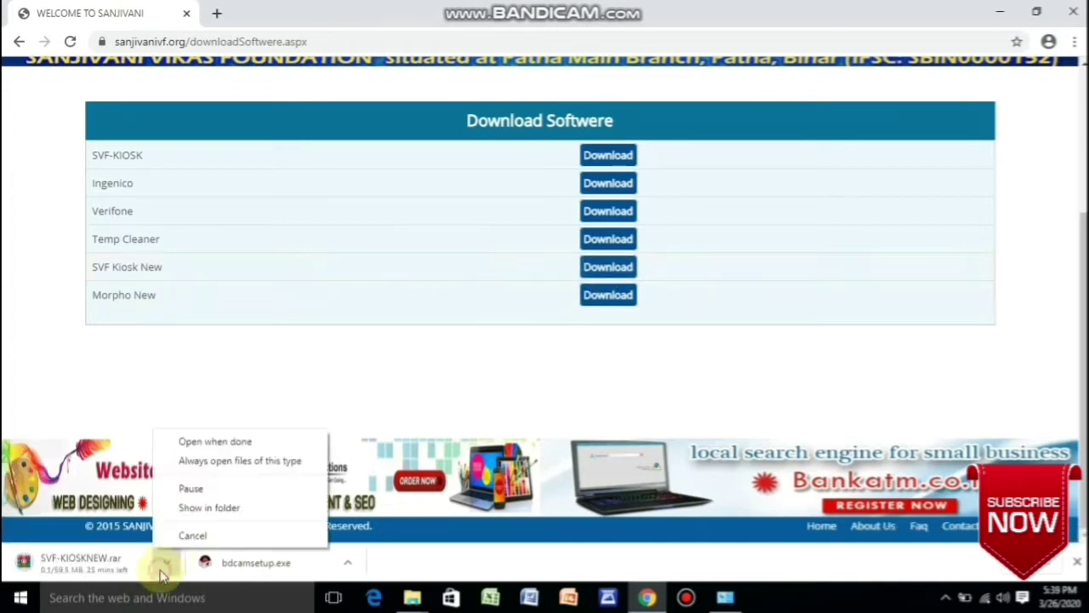
left_click(195, 487)
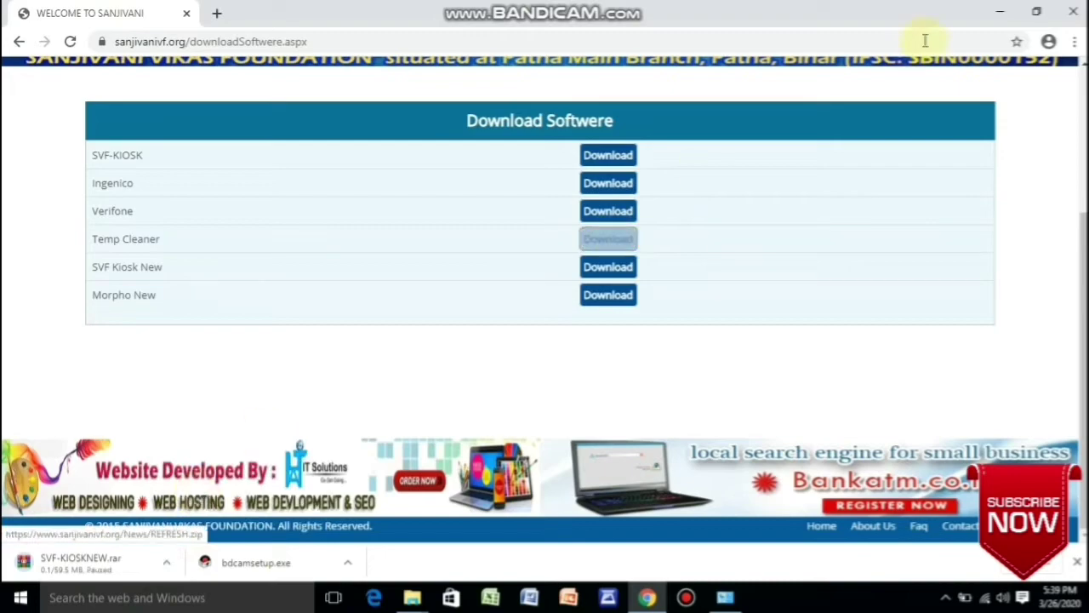
Step: Minimize the browser and open the DONLOAEDED folder on the desktop to find the SVF-KIOSKNEW archive
left_click(999, 13)
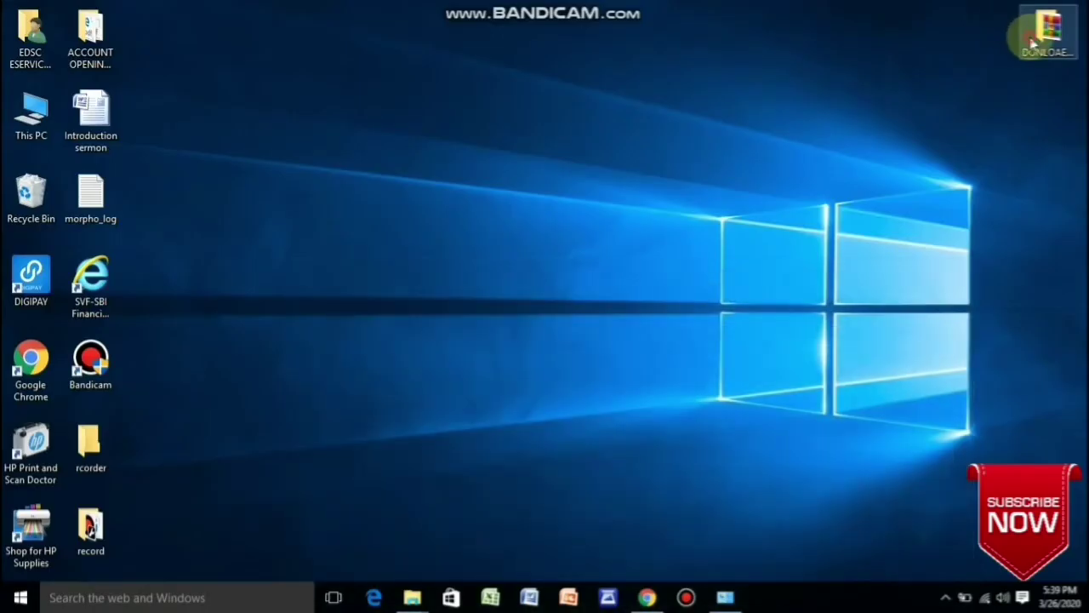
double_click(1032, 41)
left_click(274, 112)
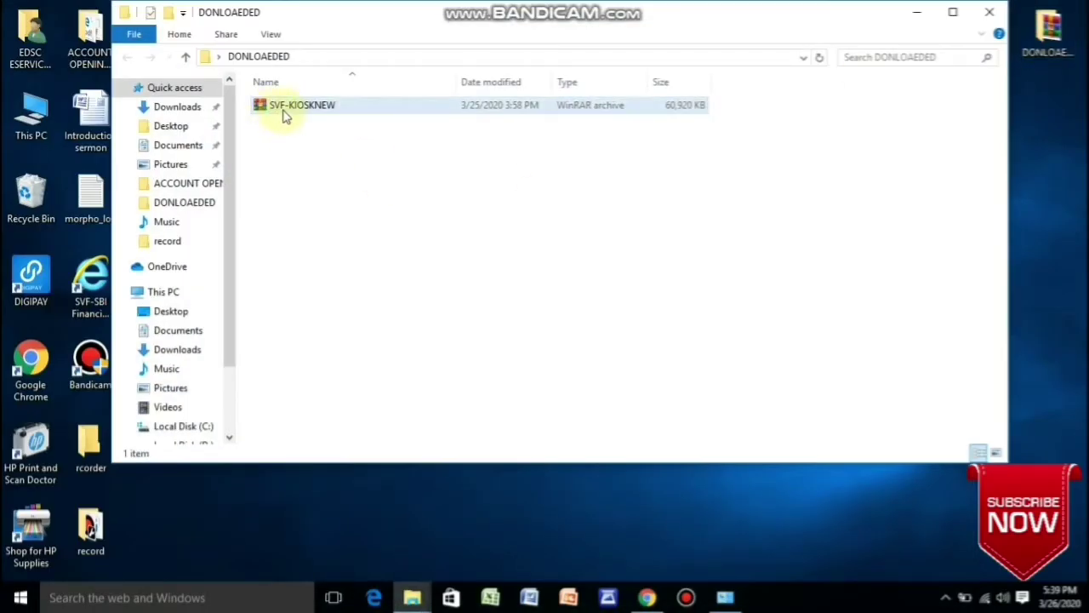
Step: Switch back to Chrome, check the SVF Kiosk New entry and the options of its paused download, and return to the DONLOAEDED folder
left_click(654, 597)
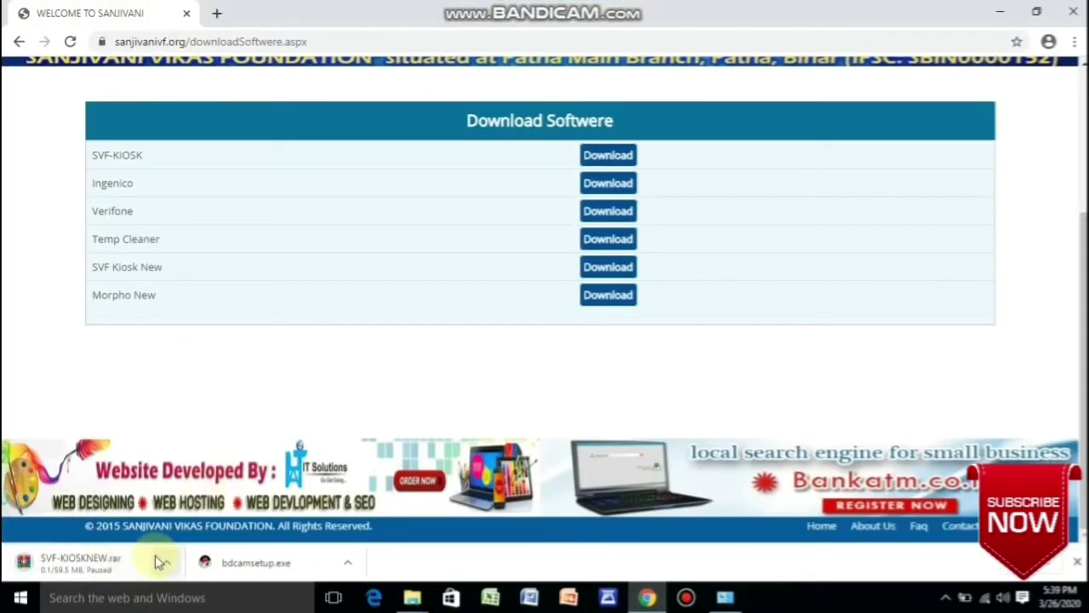
left_click_drag(93, 261, 169, 272)
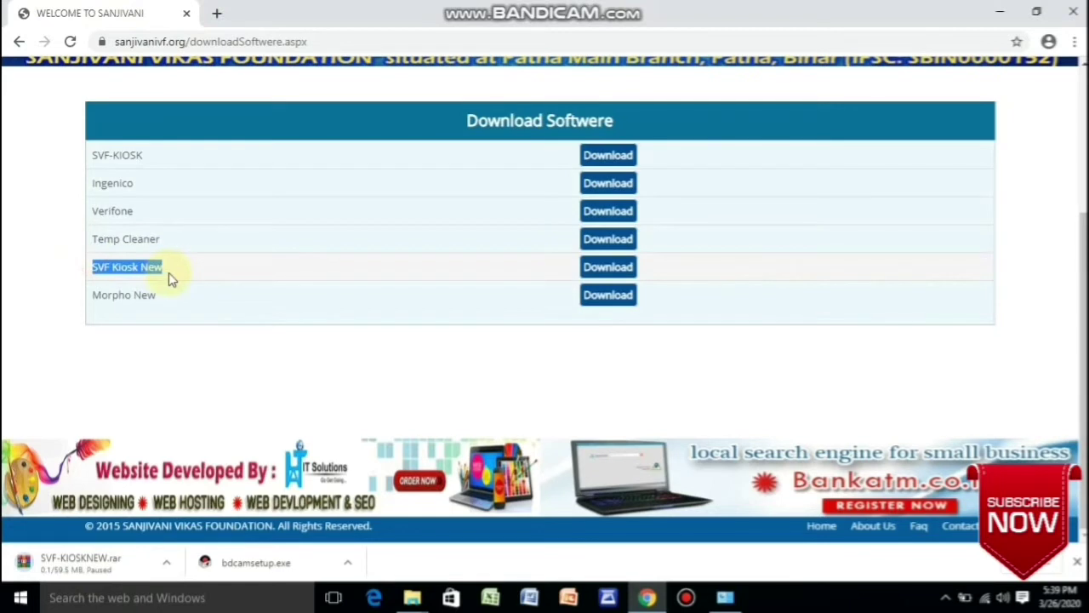
left_click(167, 565)
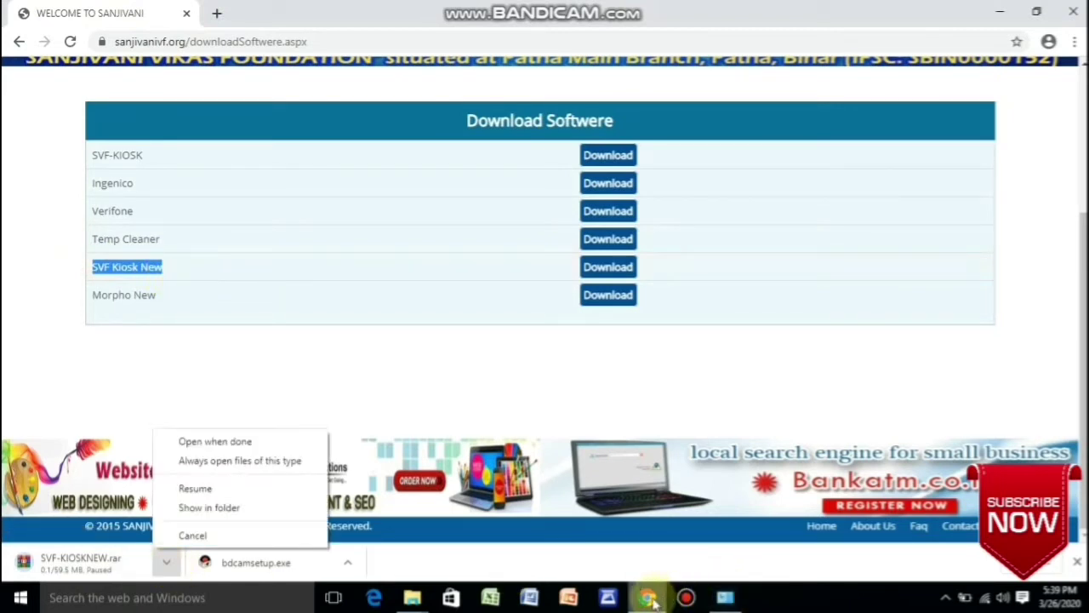
left_click(1068, 11)
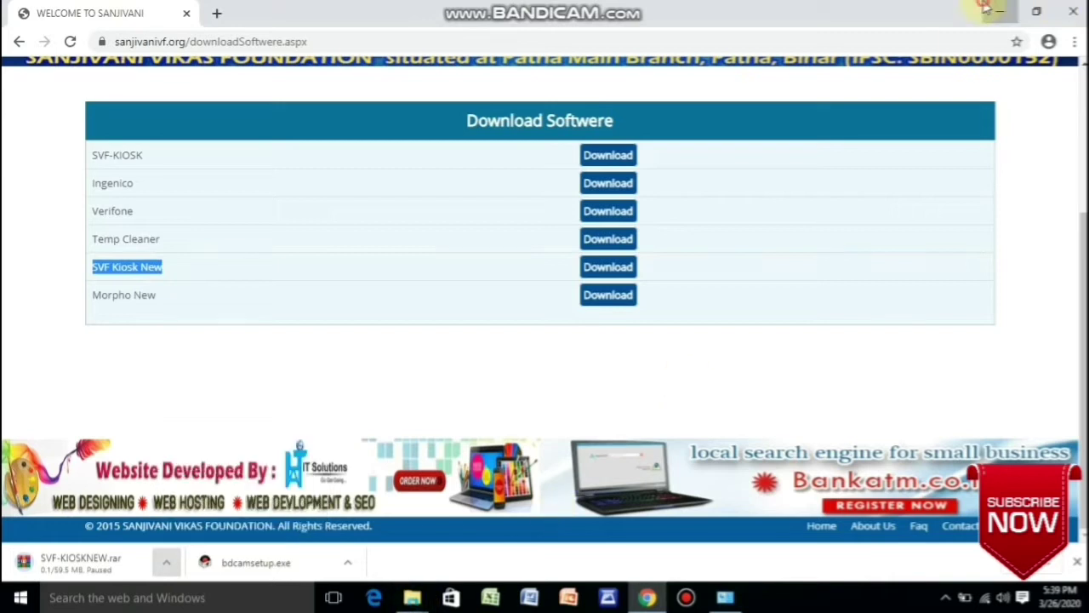
left_click(1067, 10)
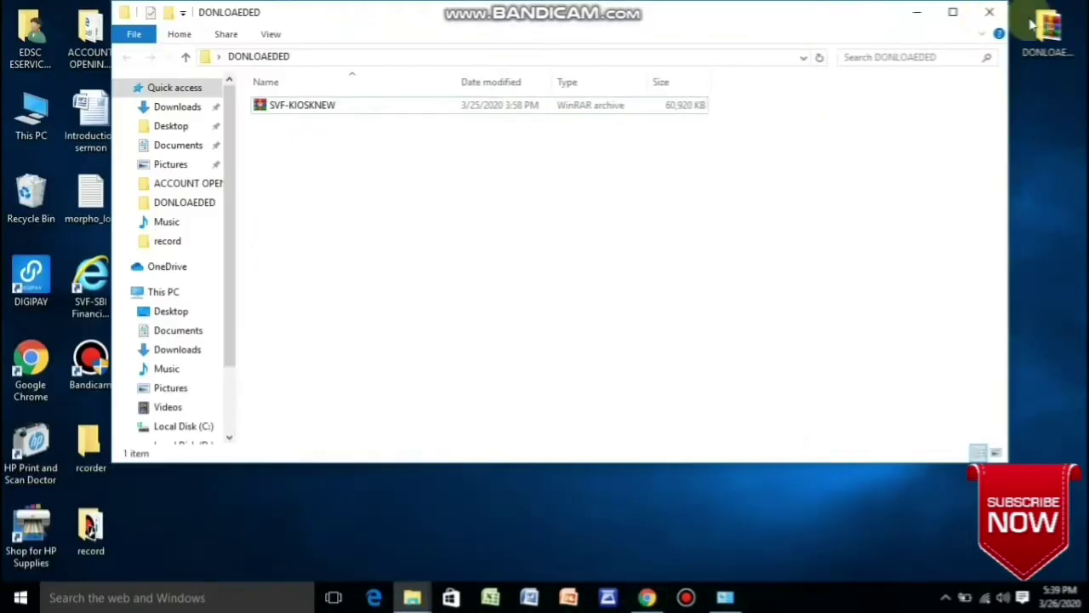
Step: Extract the SVF-KIOSKNEW archive into the DONLOAEDED folder and open the nested SVF-KIOSK NEW folder inside it
left_click(312, 117)
right_click(310, 115)
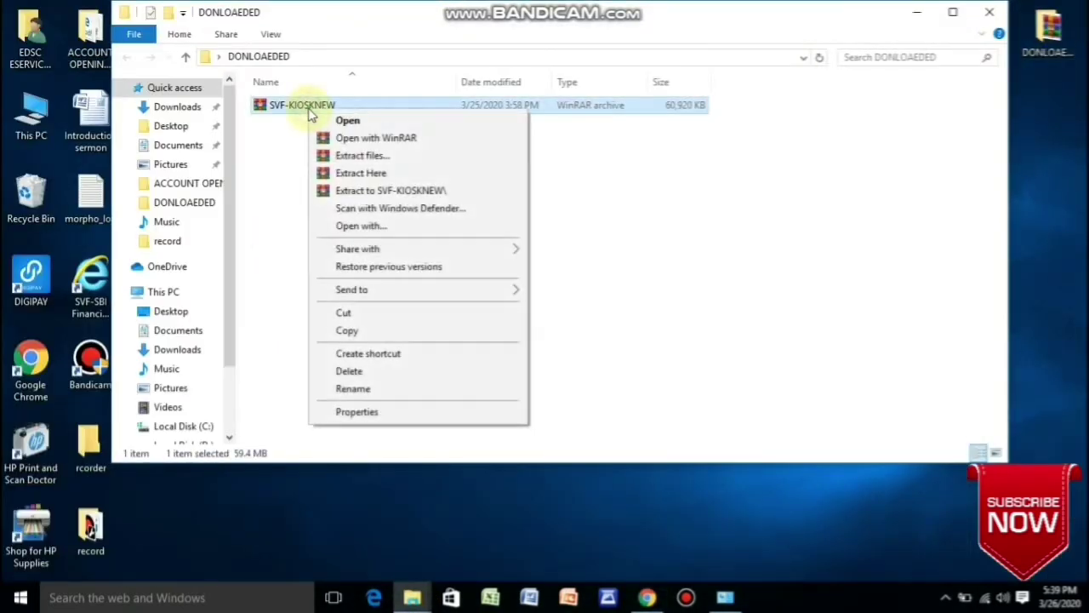
left_click(351, 172)
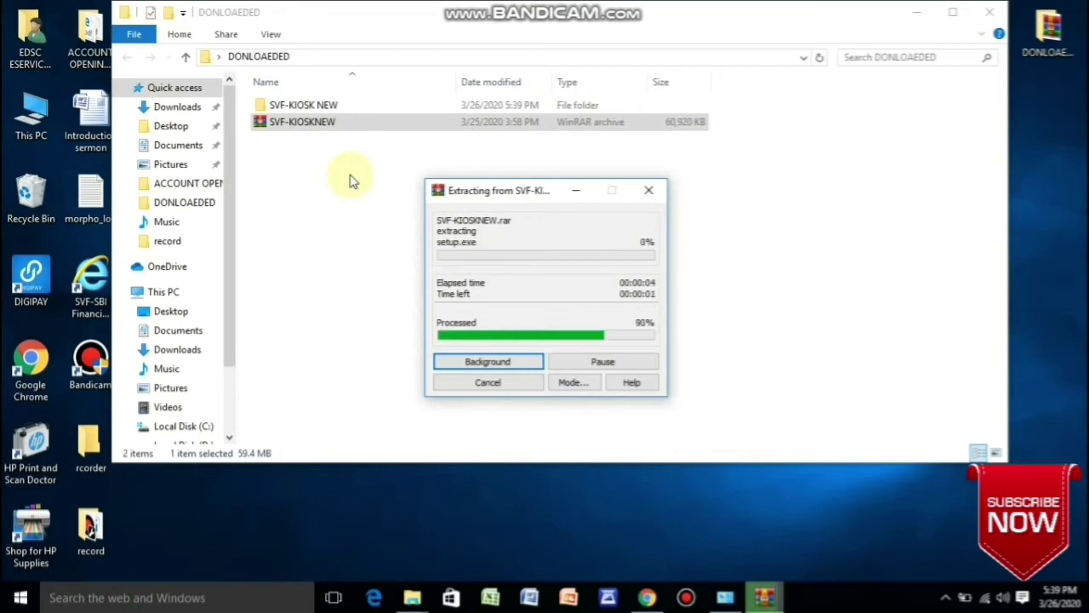
double_click(305, 106)
double_click(307, 107)
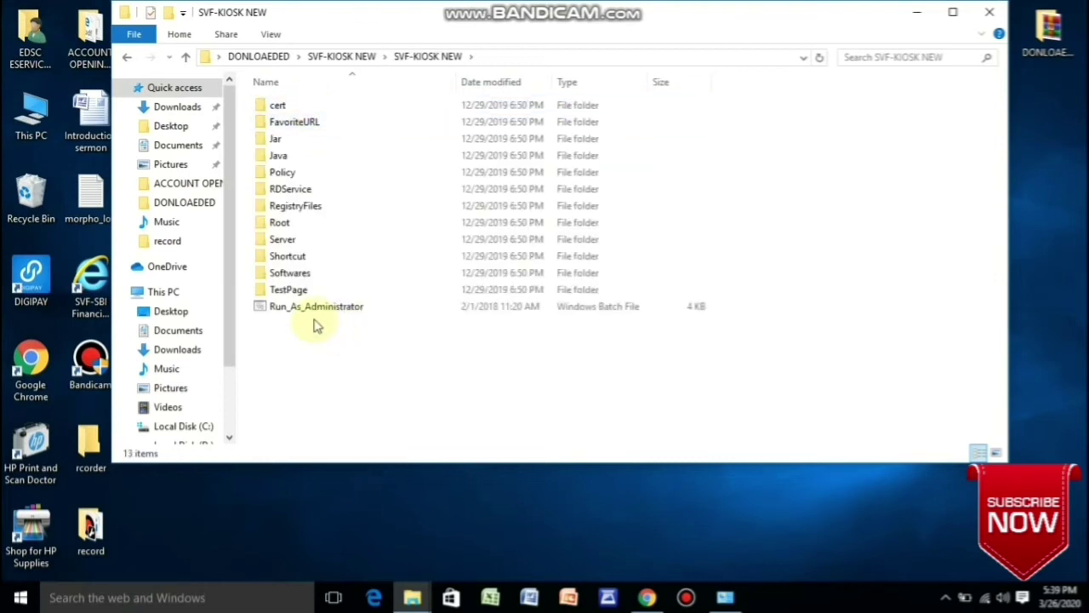
Step: Run the Run_As_Administrator batch file with administrator rights and maximize its command window
left_click(320, 315)
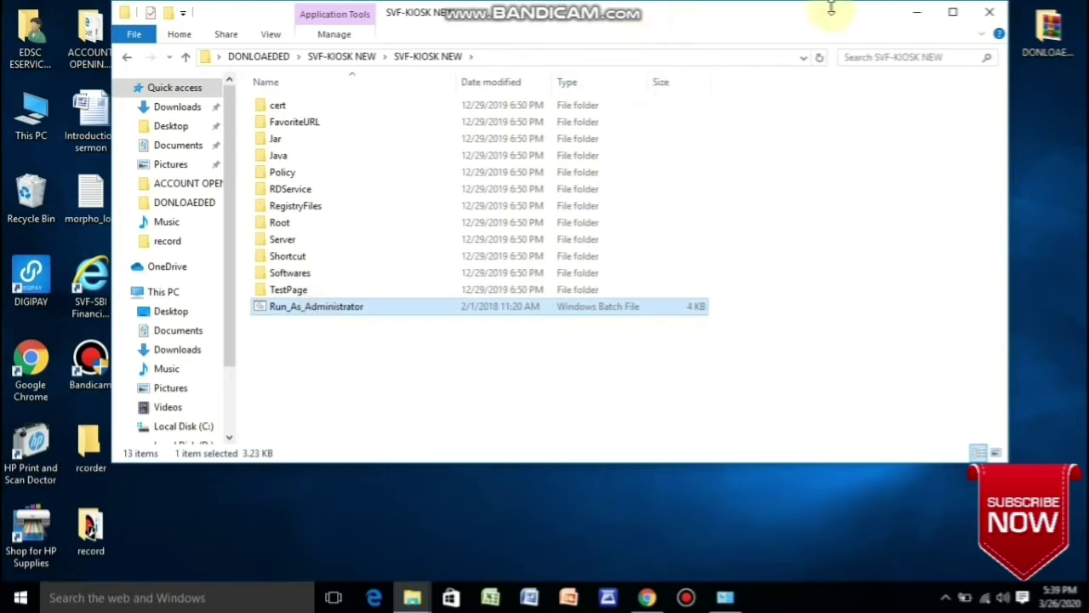
left_click_drag(806, 21, 666, 90)
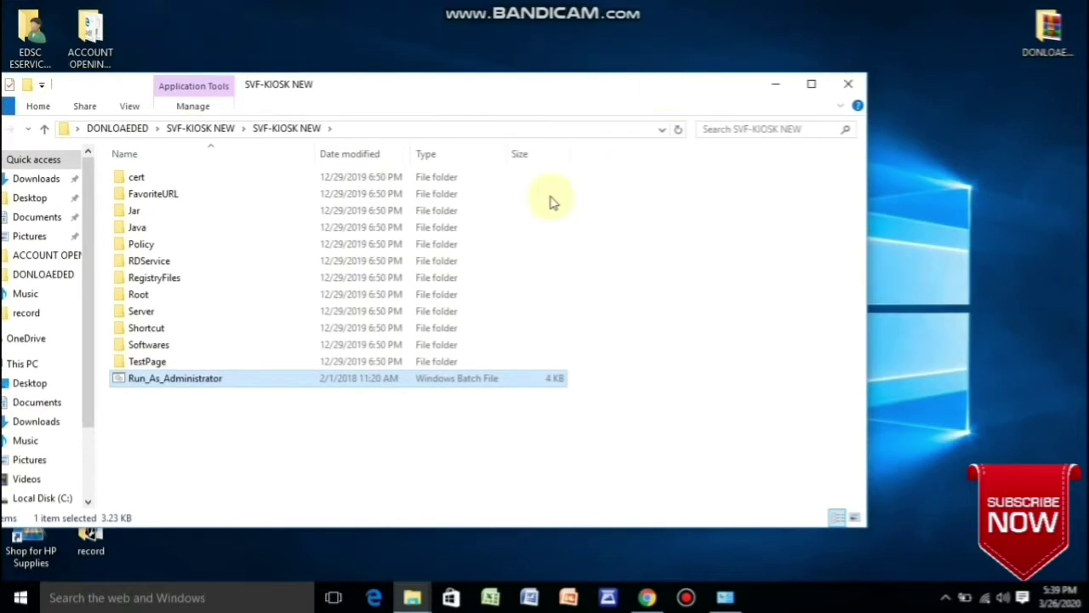
right_click(248, 385)
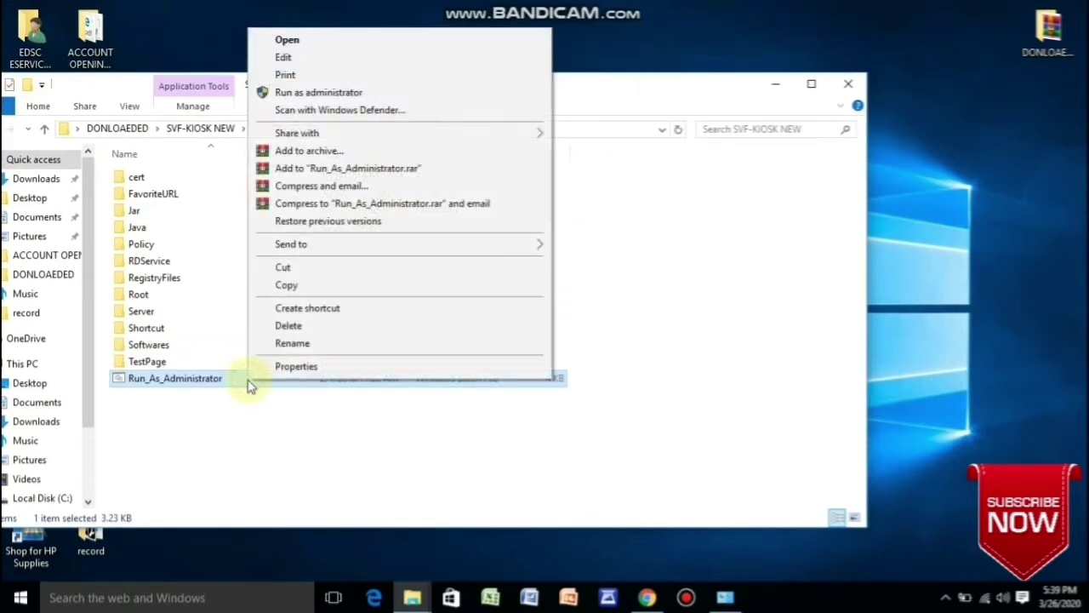
left_click(304, 95)
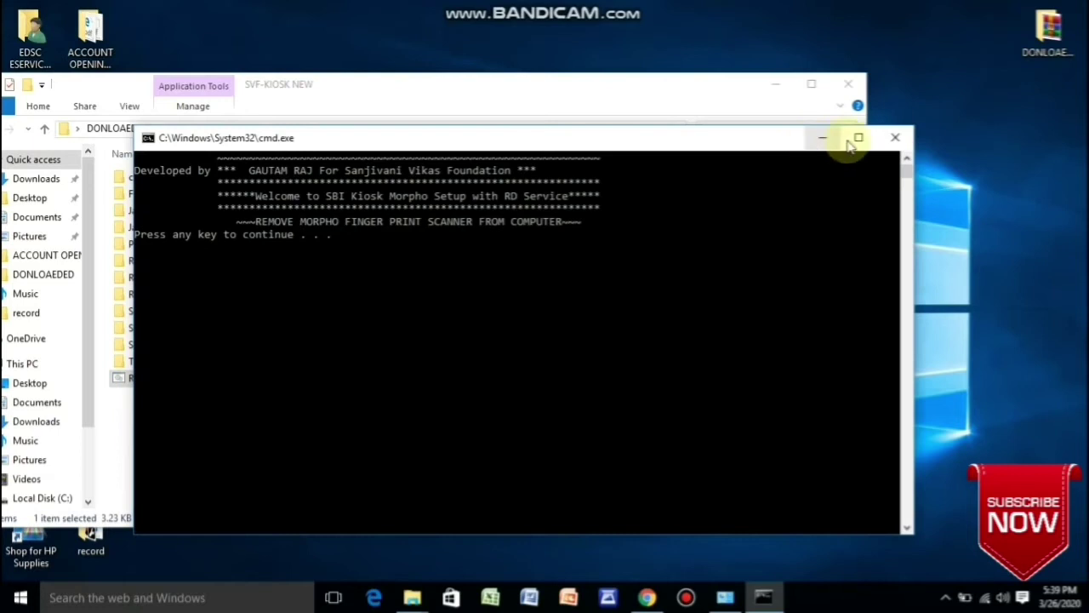
left_click(855, 139)
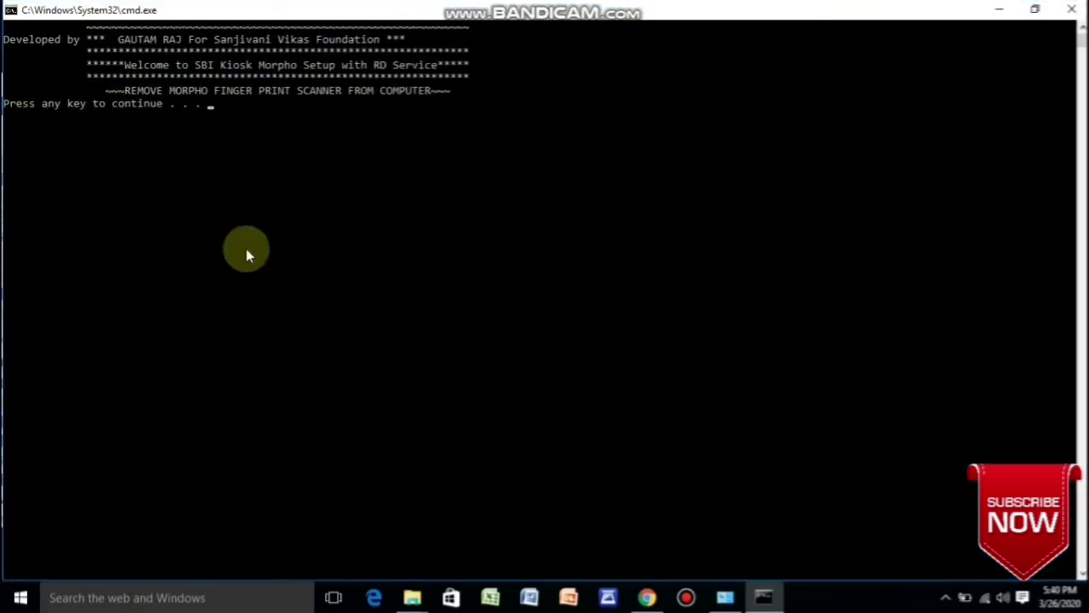
Step: Continue the setup script, reset the Internet Explorer settings including personal settings, and proceed to the Java installation
key("Return")
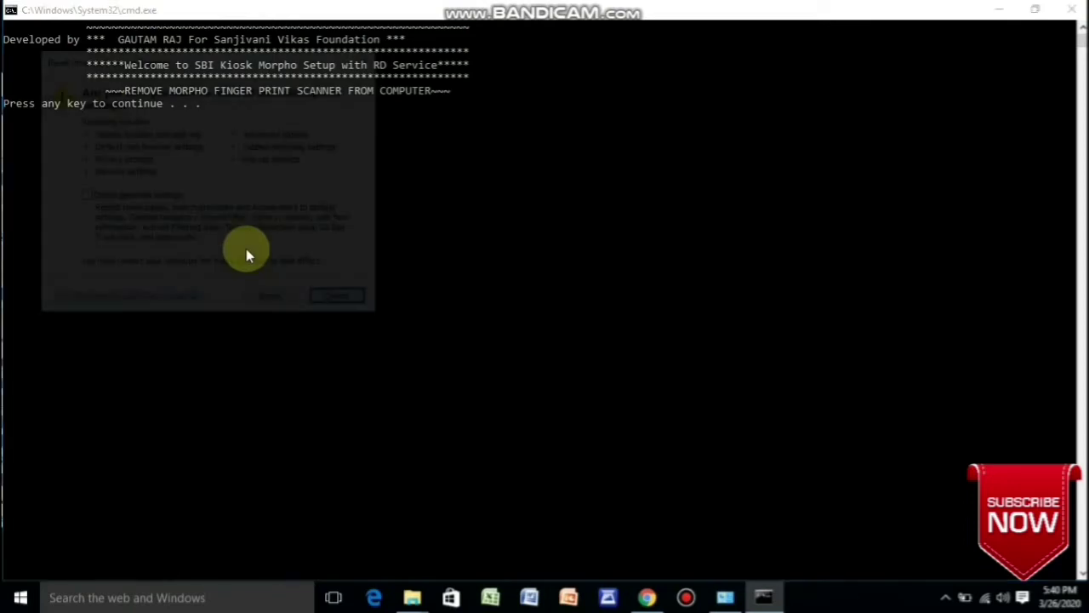
left_click(81, 197)
left_click(274, 302)
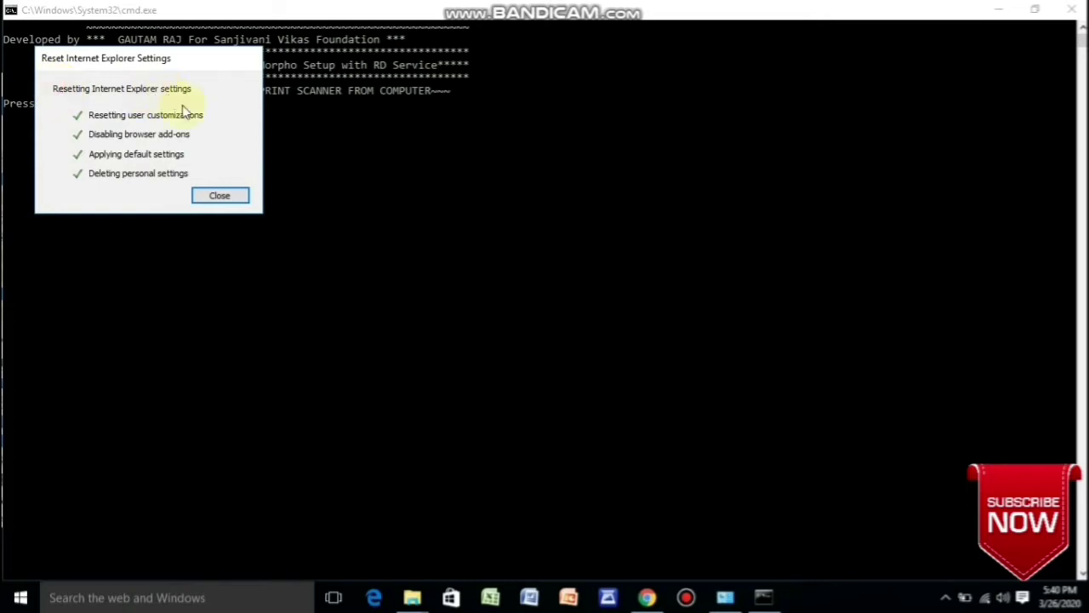
left_click(219, 197)
key("Return")
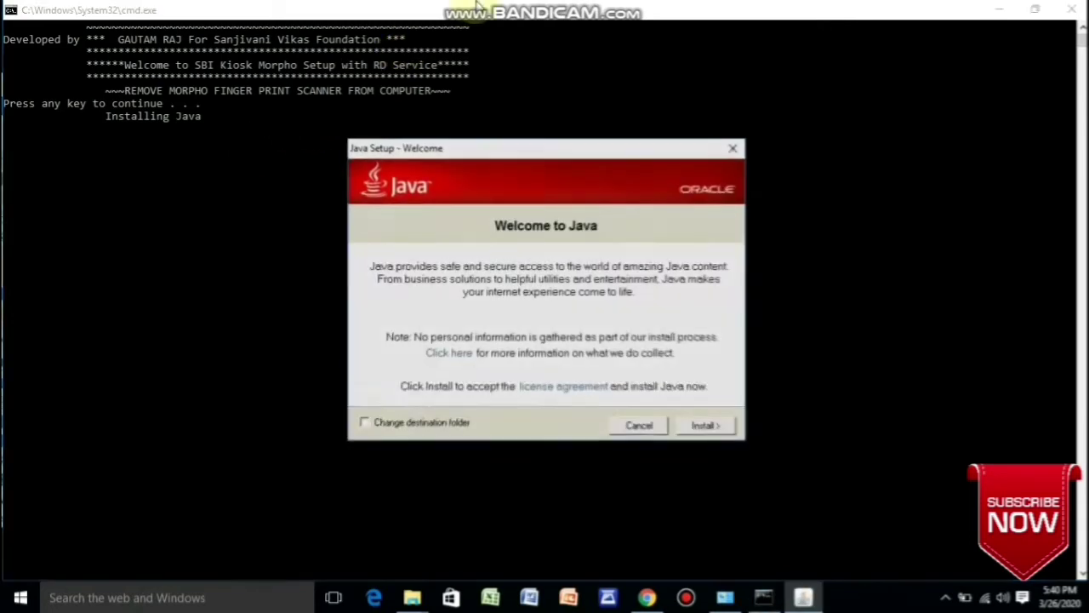
Step: Install Java with the default destination folder, close its setup, and dismiss the prompt for choosing a browser
left_click(706, 426)
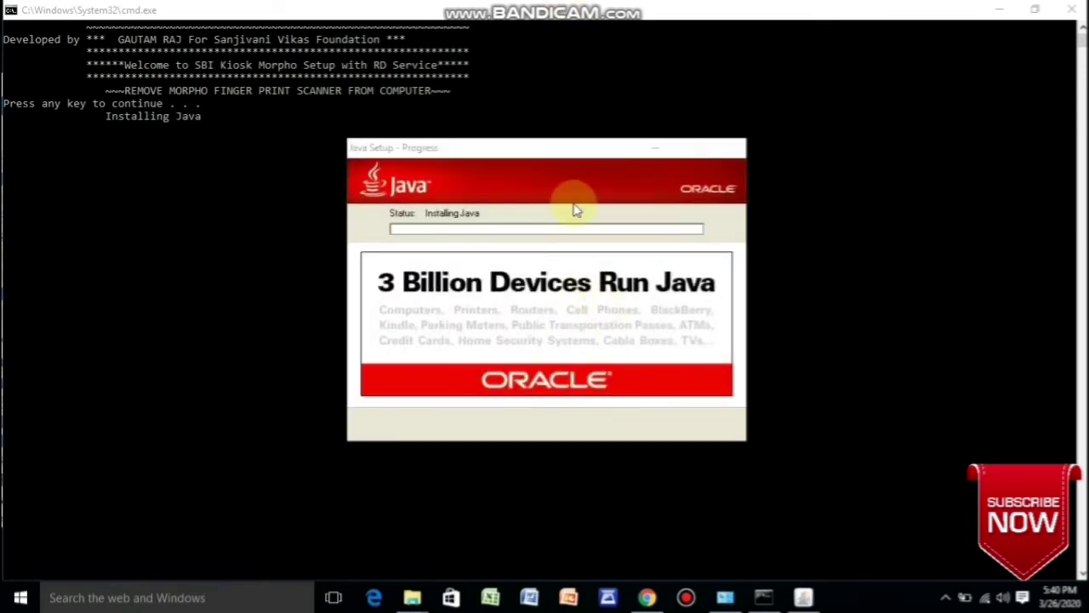
left_click(627, 170)
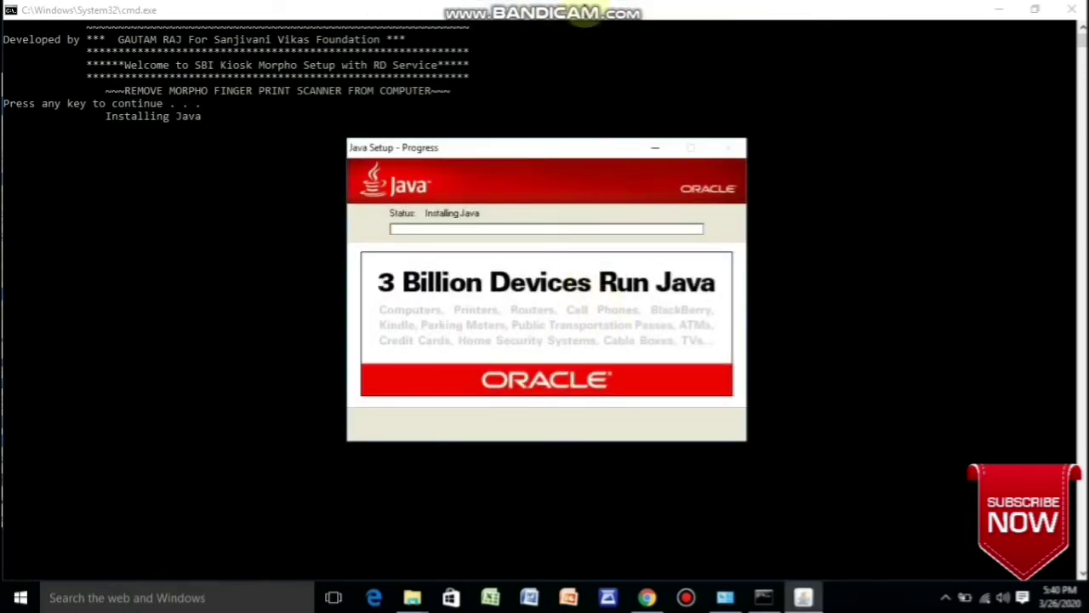
mouse_move(566, 7)
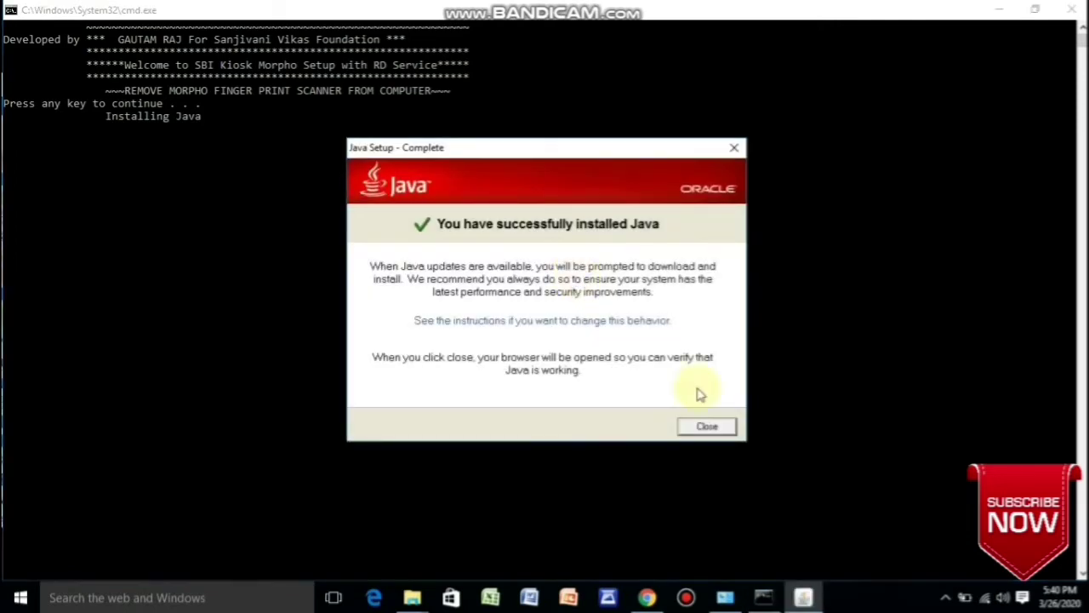
left_click(707, 427)
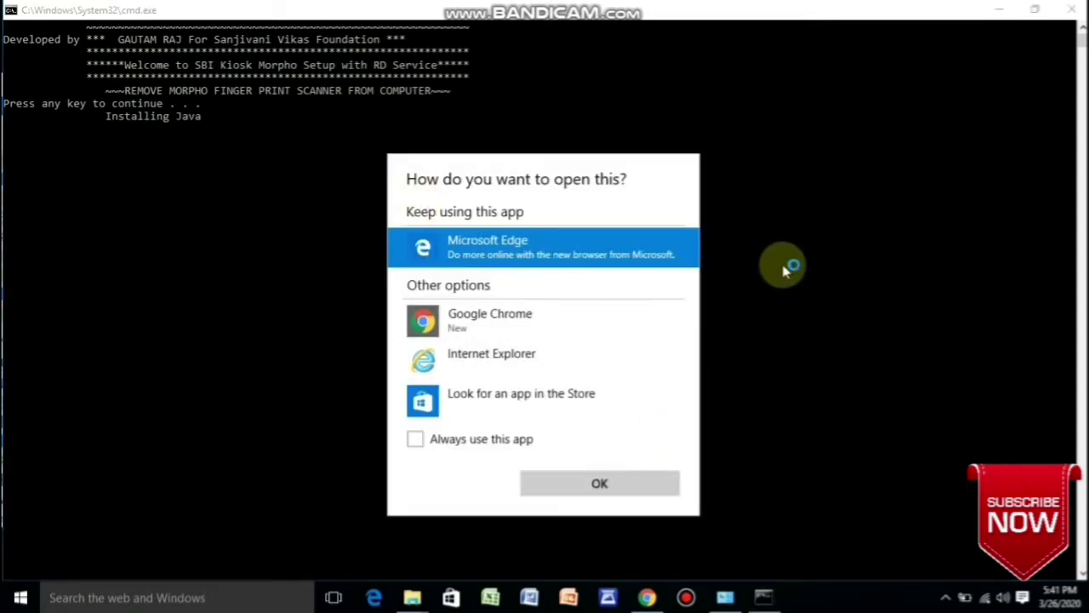
left_click(870, 258)
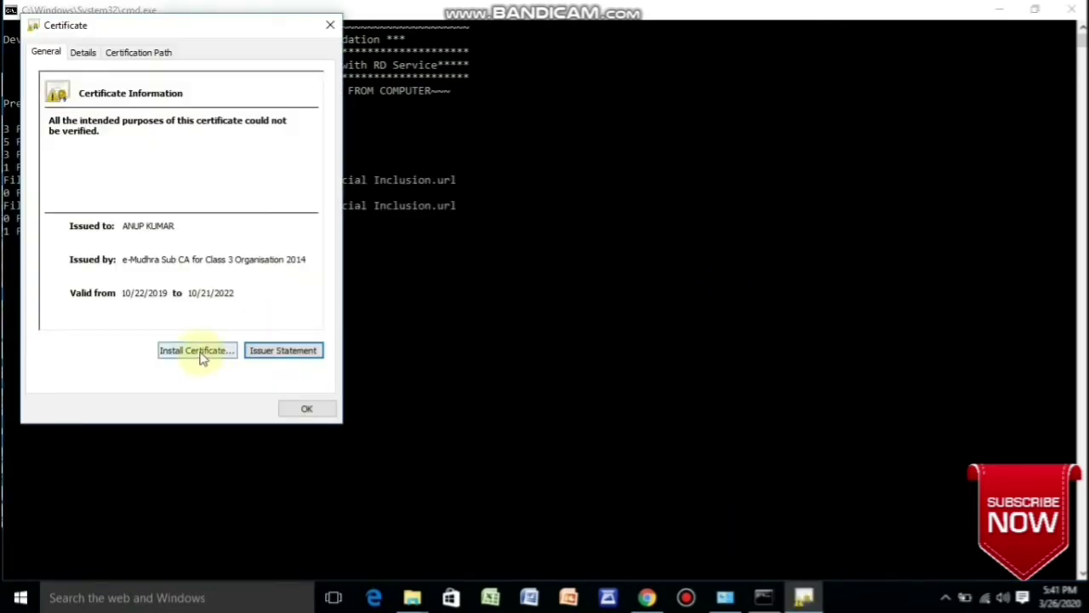
Step: Import the displayed e-Mudhra Class 3 Organisation certificate for the current user with the wizard's default options, and close the certificate
left_click(199, 351)
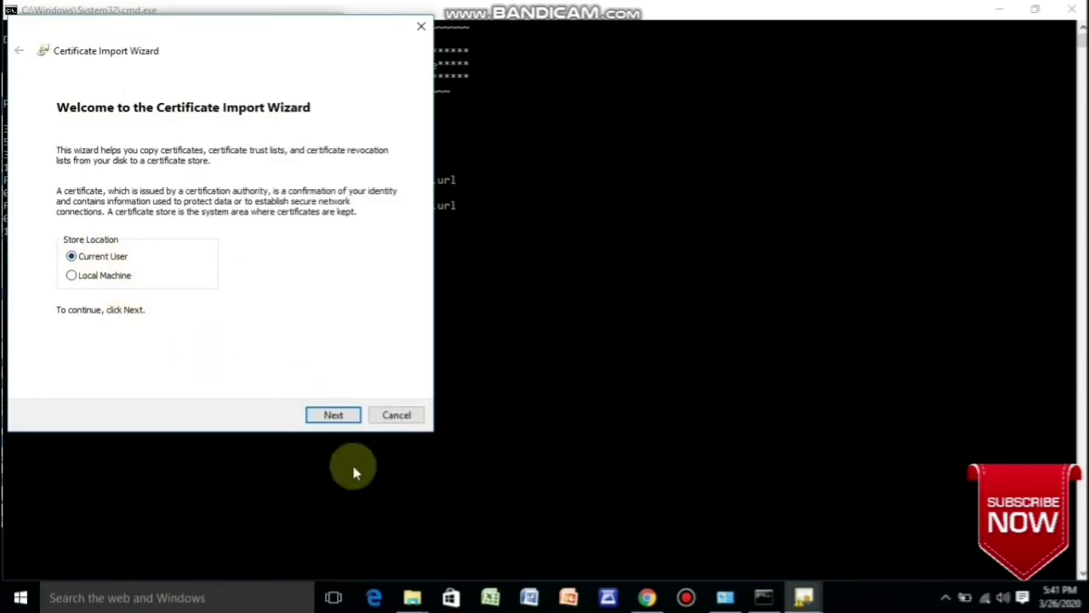
left_click(334, 414)
left_click(334, 414)
left_click(334, 414)
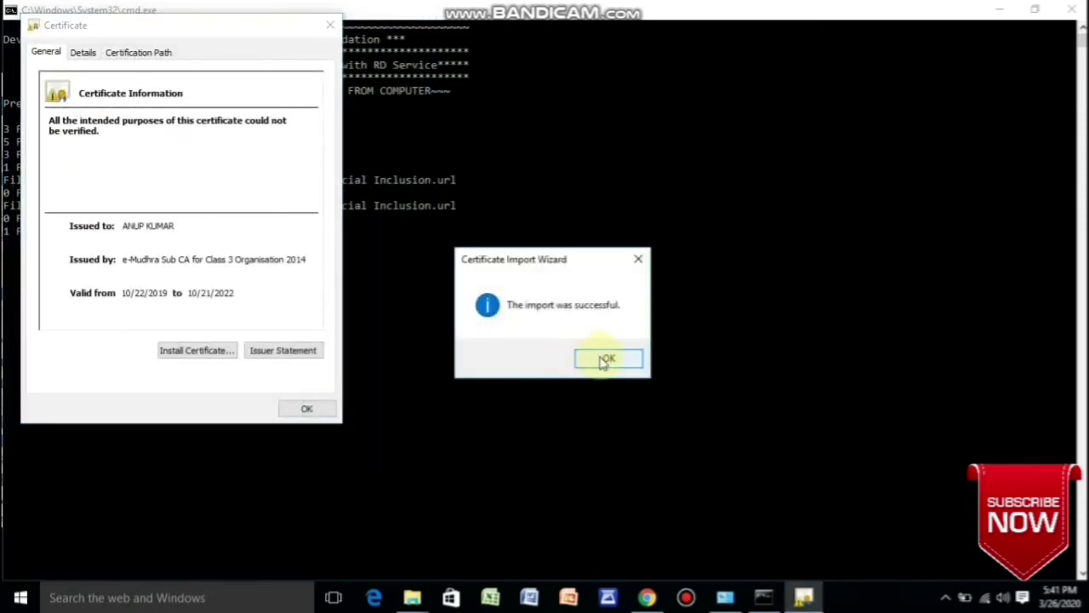
left_click(600, 361)
left_click(294, 407)
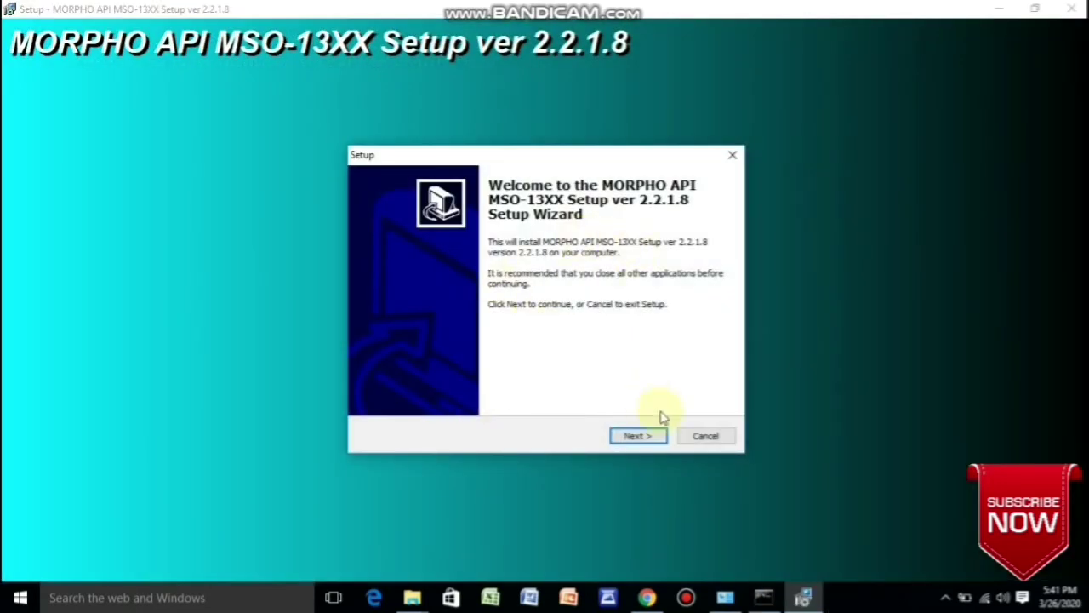
Step: Start installing MORPHO API MSO-13XX ver 2.2.1.8 into the default folder C:\FingerprintSensors\SMARTCHIP_DLL
left_click(644, 435)
left_click(645, 435)
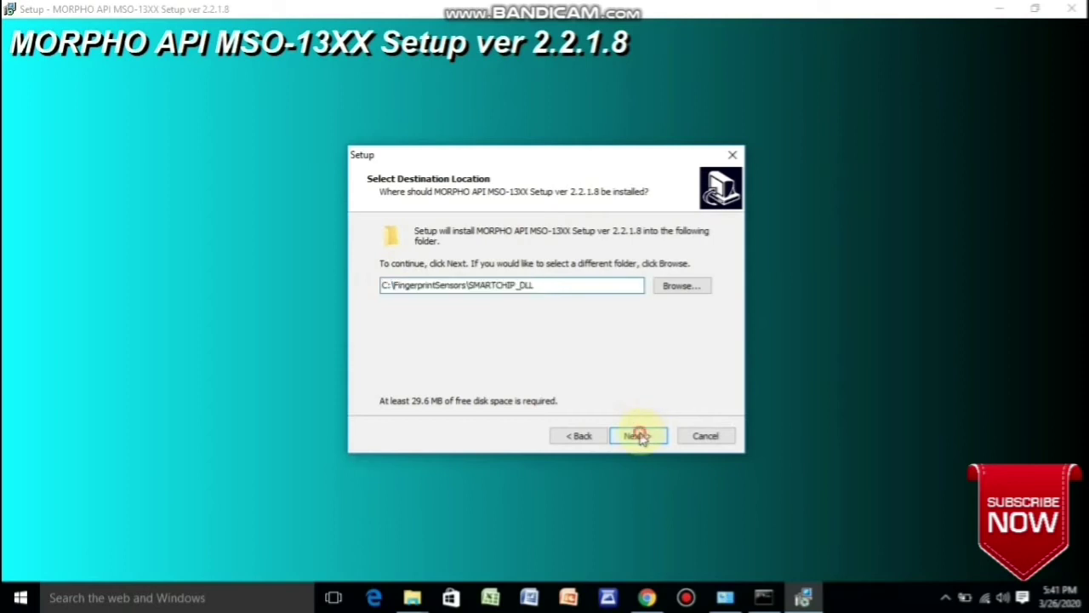
left_click(643, 437)
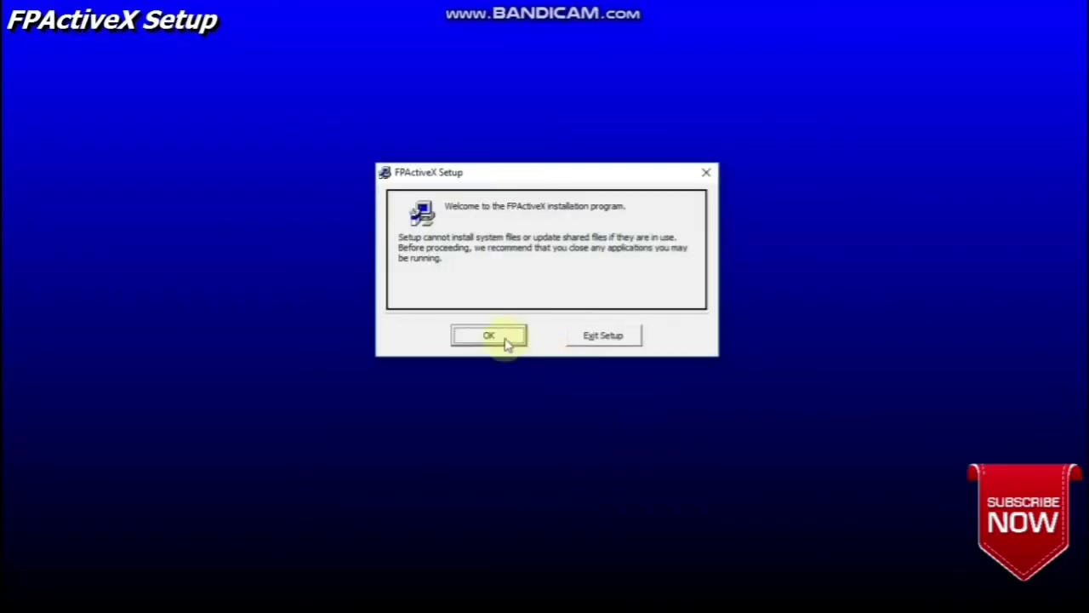
Step: Complete the FPActiveX setup and finish the MORPHO API wizard with the option to restart the computer later
left_click(507, 342)
left_click(407, 251)
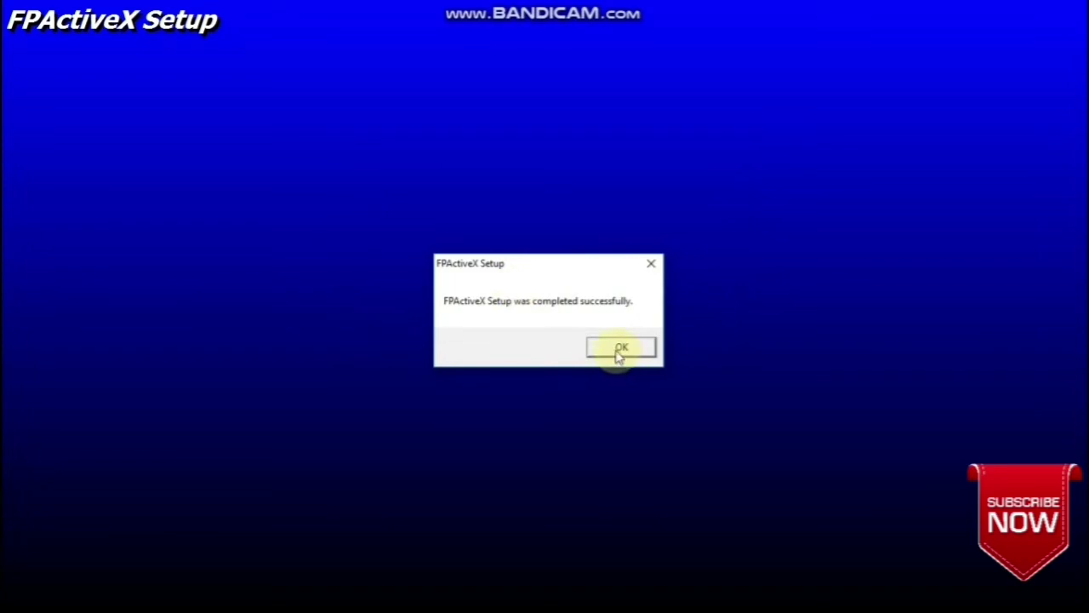
left_click(620, 349)
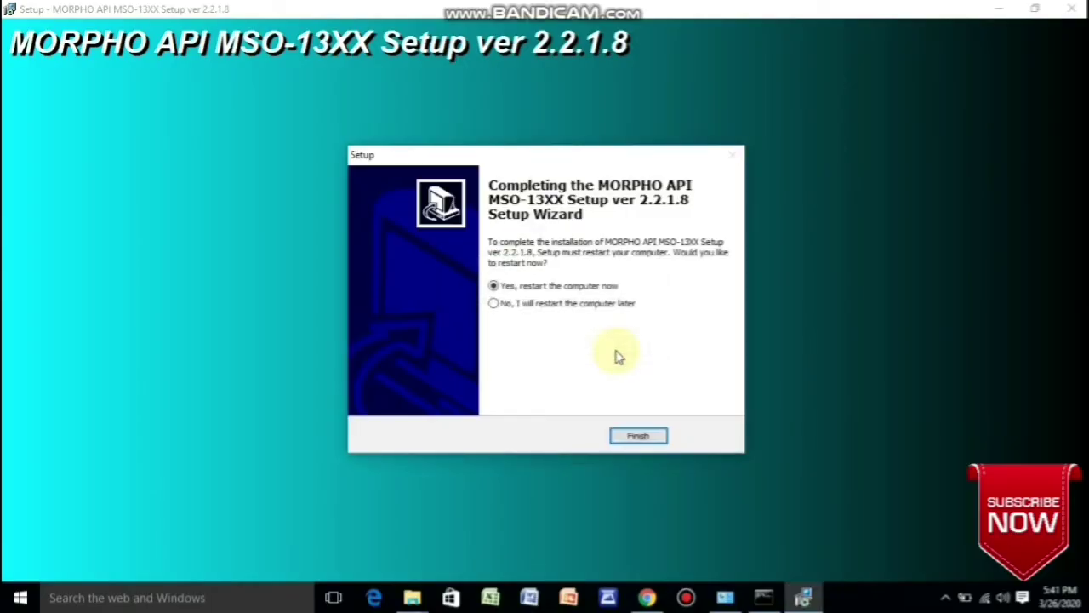
left_click(526, 308)
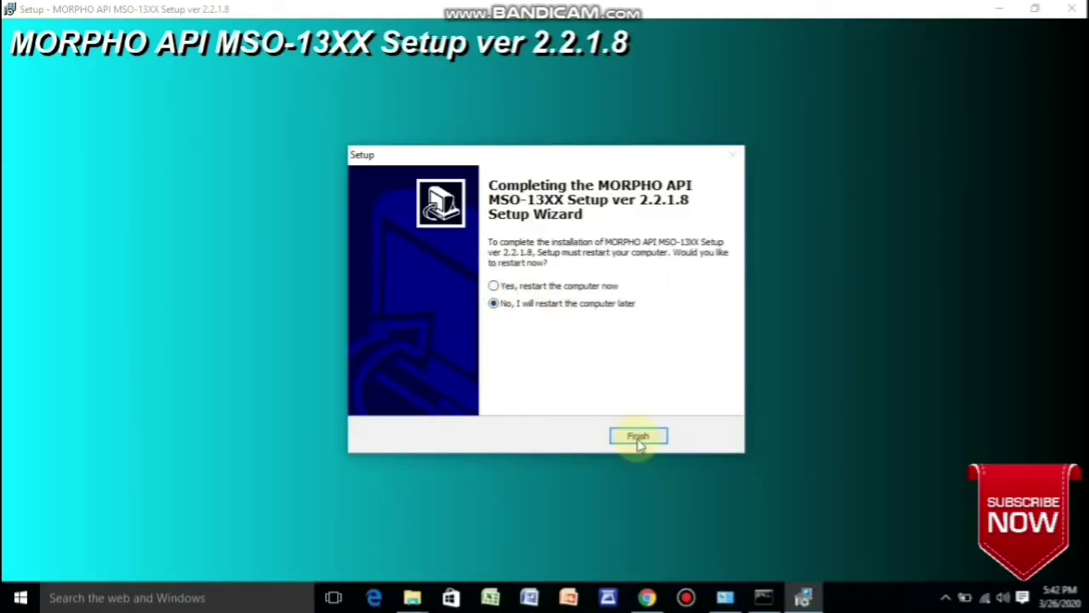
left_click(638, 437)
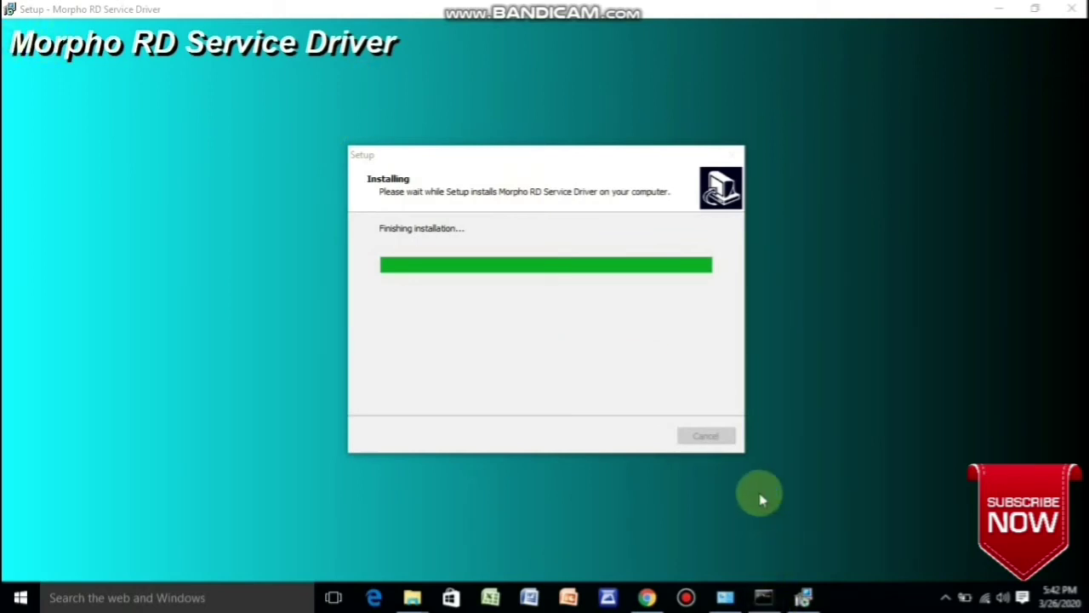
Step: Check the progress of the Morpho RD Service Driver installation in its setup window and the script's command windows
left_click(772, 599)
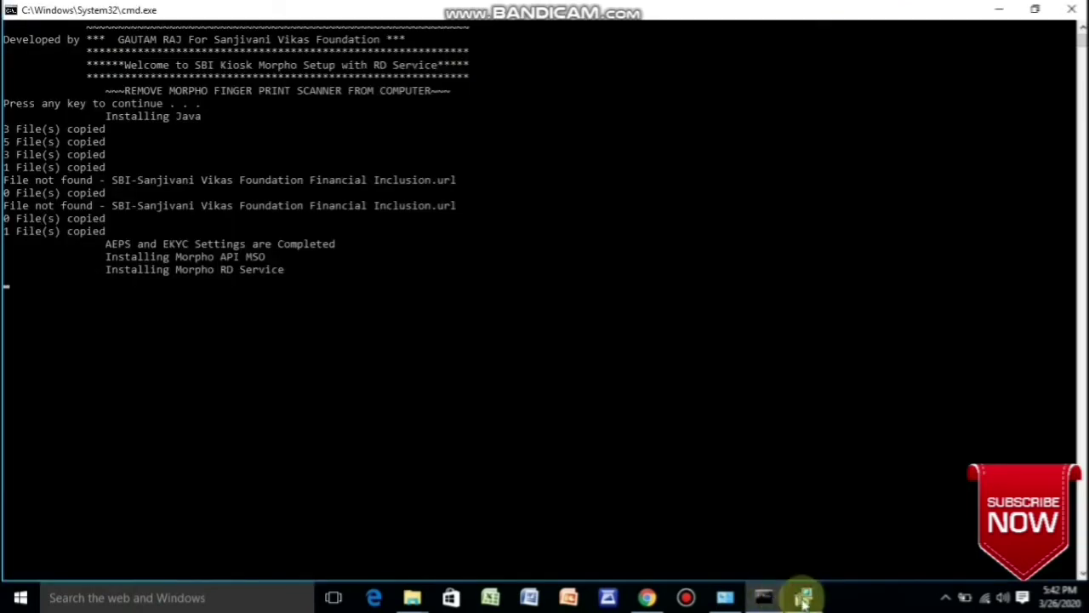
left_click(803, 598)
left_click(766, 599)
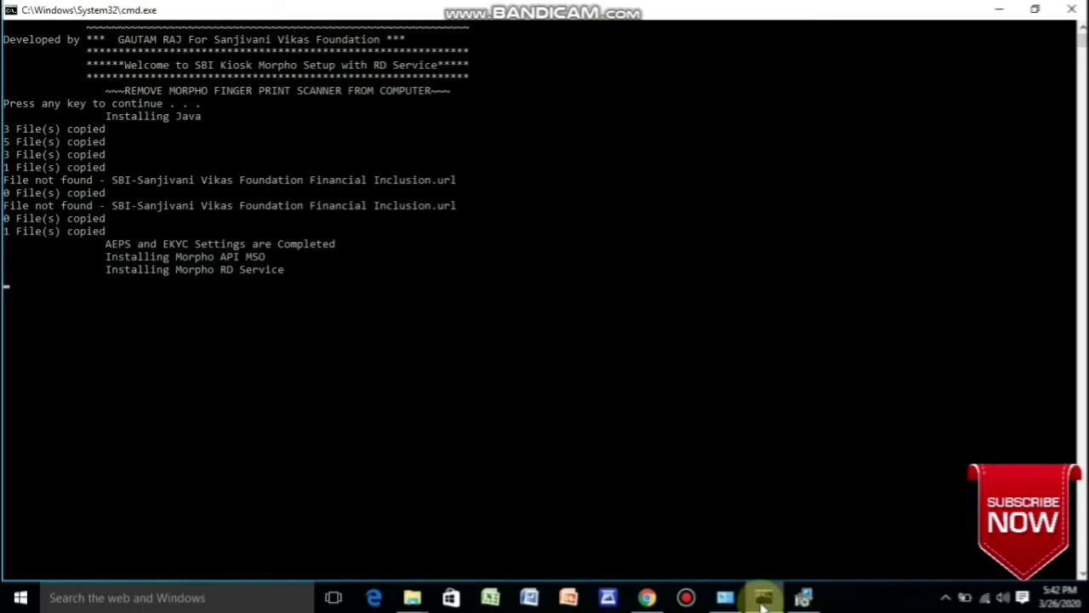
left_click(802, 598)
left_click(764, 599)
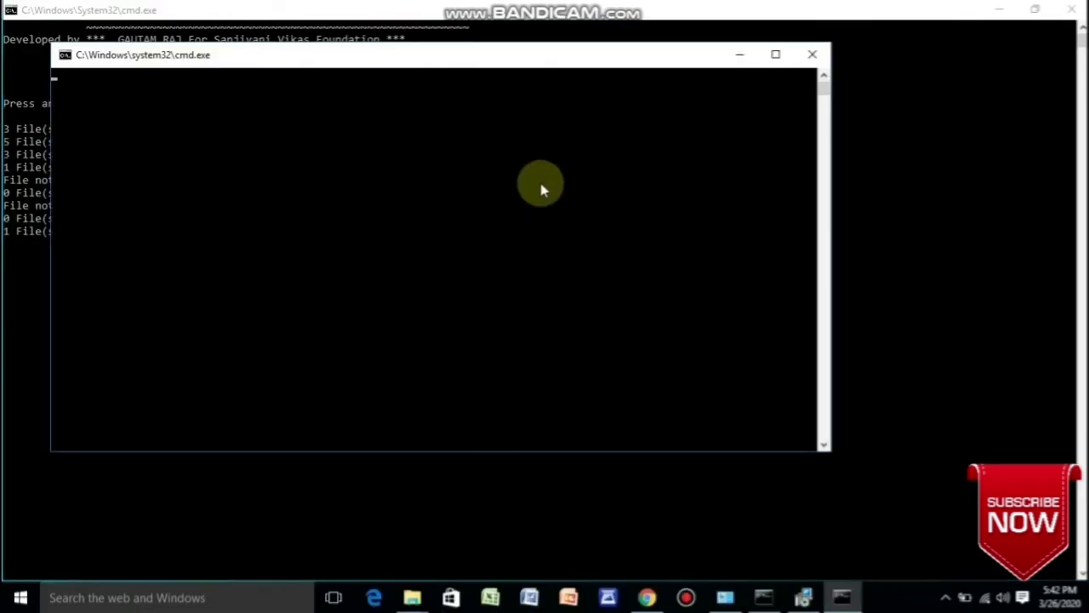
left_click(739, 55)
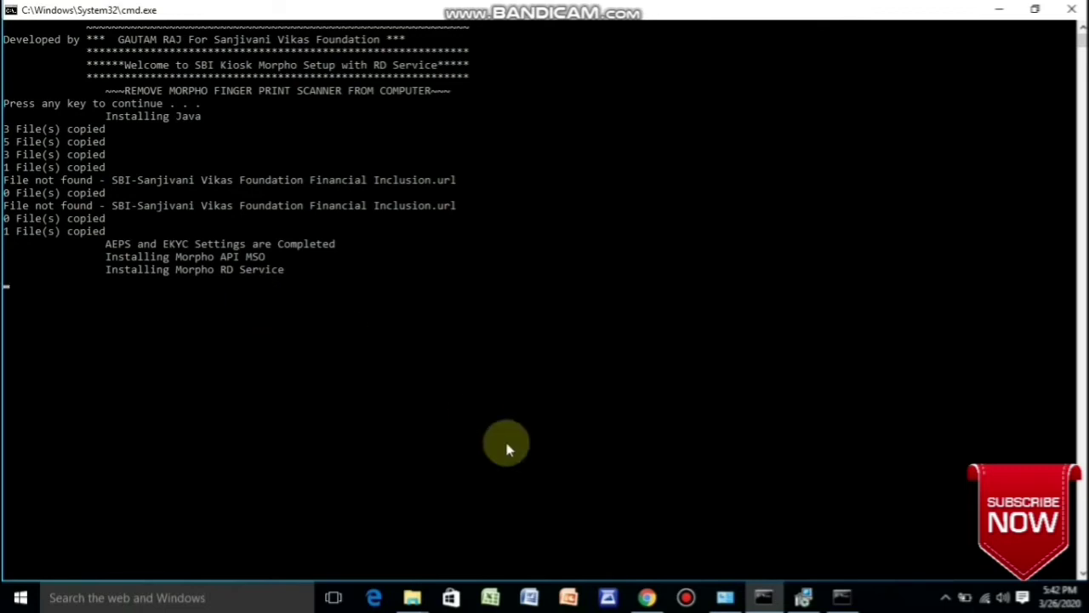
left_click(841, 596)
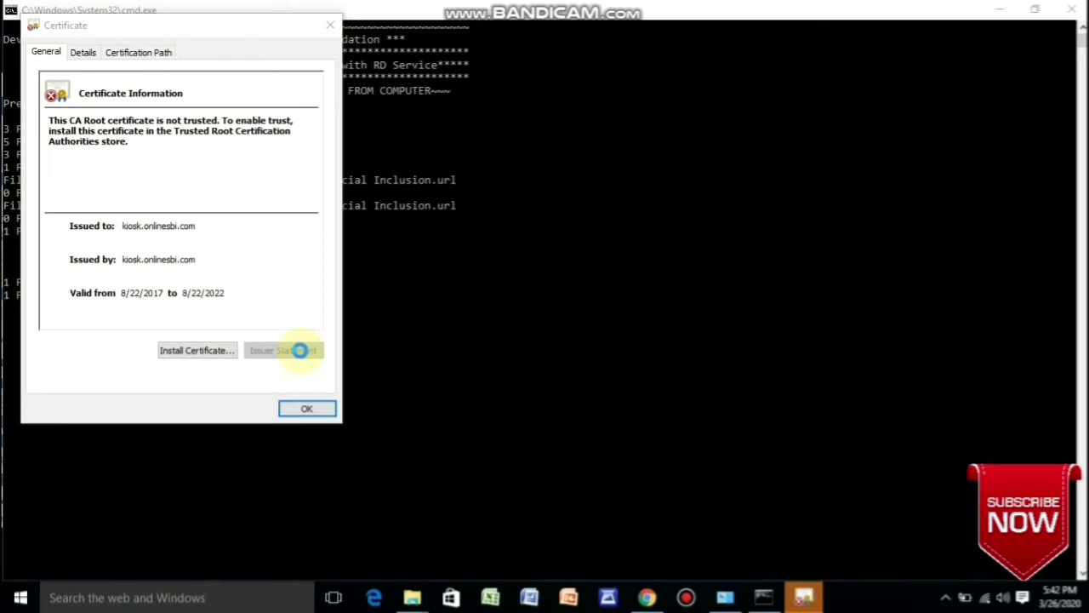
Step: Import the kiosk.onlinesbi.com certificate for the current user with automatic store selection, close it, and end the setup script
left_click(206, 352)
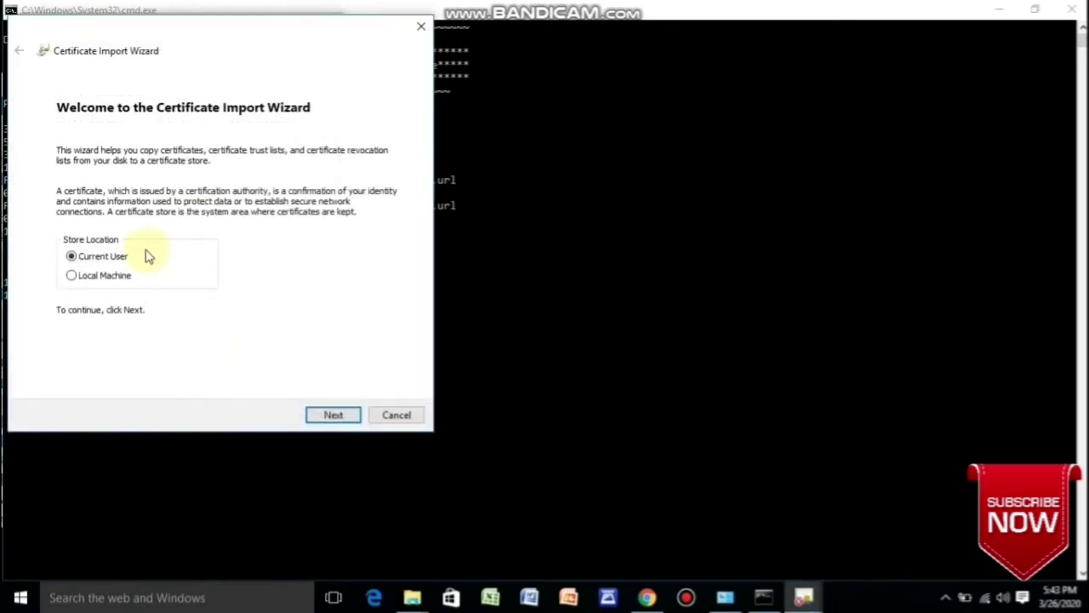
left_click(333, 415)
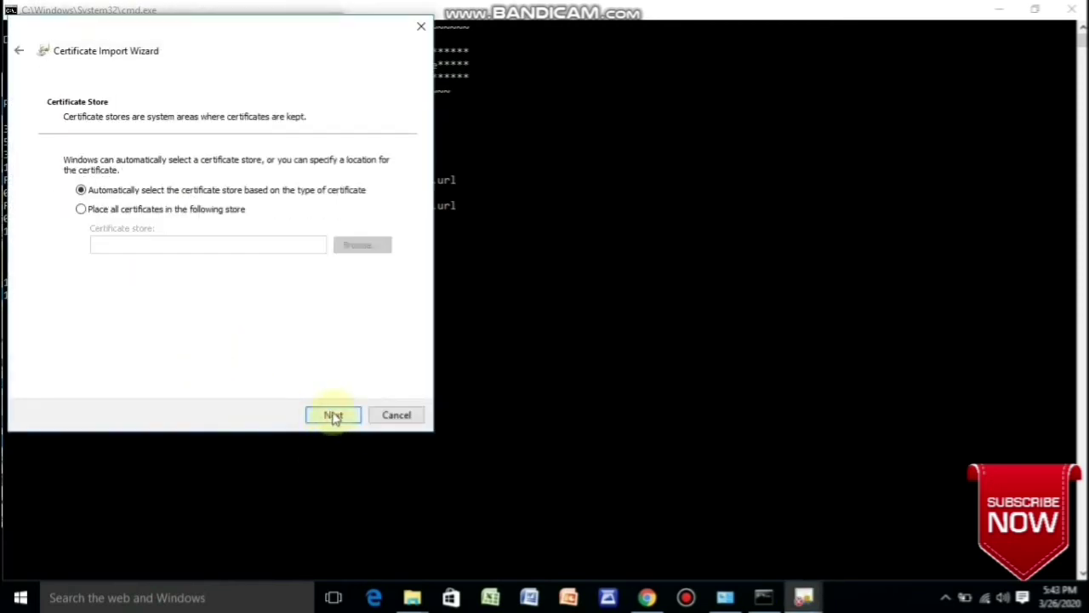
left_click(333, 415)
left_click(333, 414)
left_click(580, 359)
left_click(309, 409)
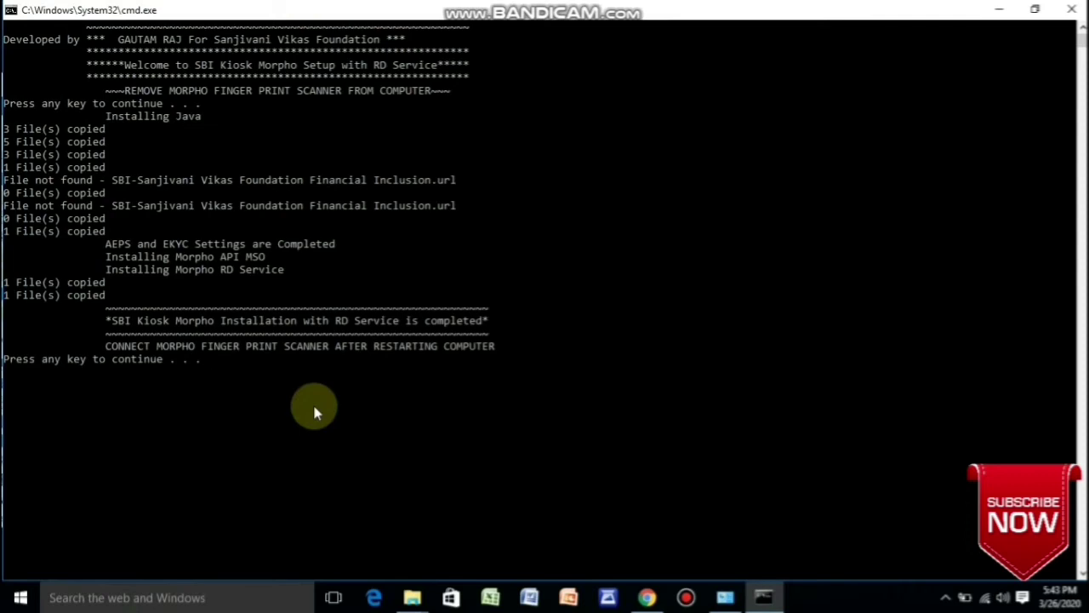
key("Return")
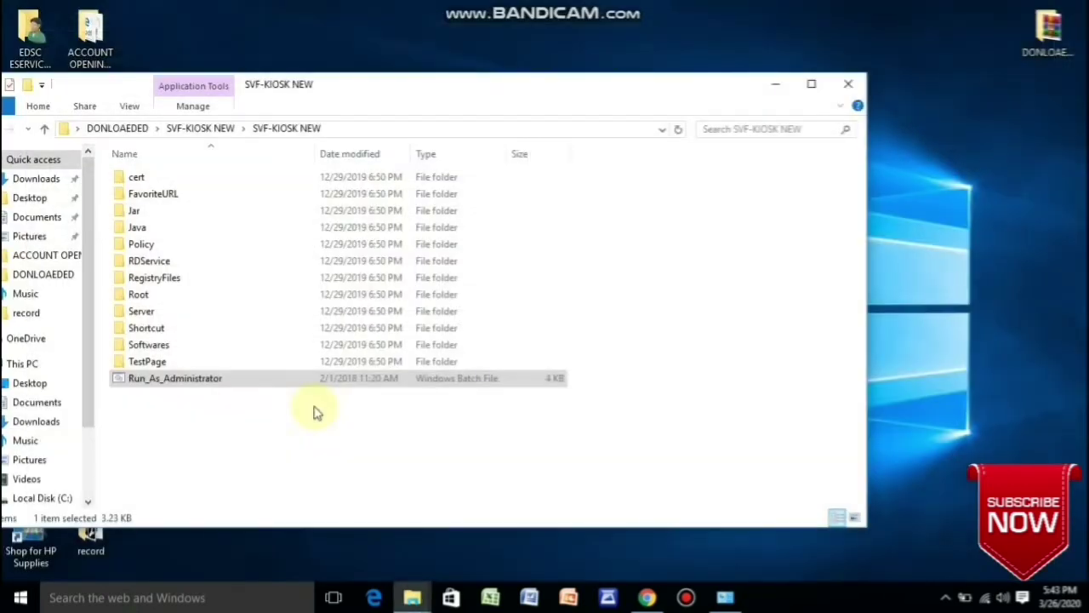
Step: Minimize the SVF-KIOSK NEW folder window and acknowledge the Morpho RD device registration result
left_click(776, 81)
mouse_move(429, 11)
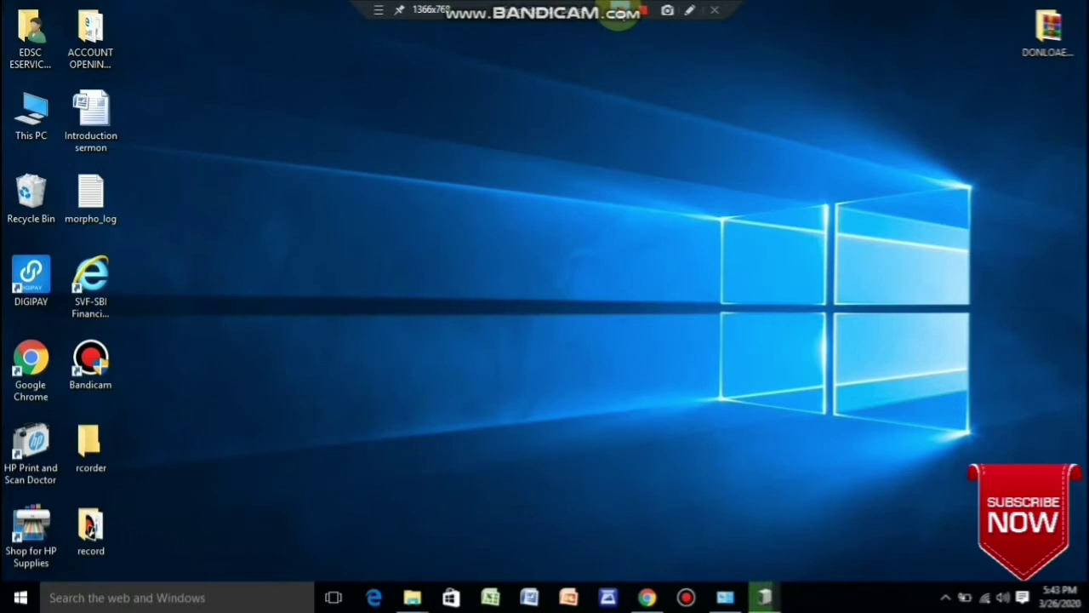
left_click(766, 598)
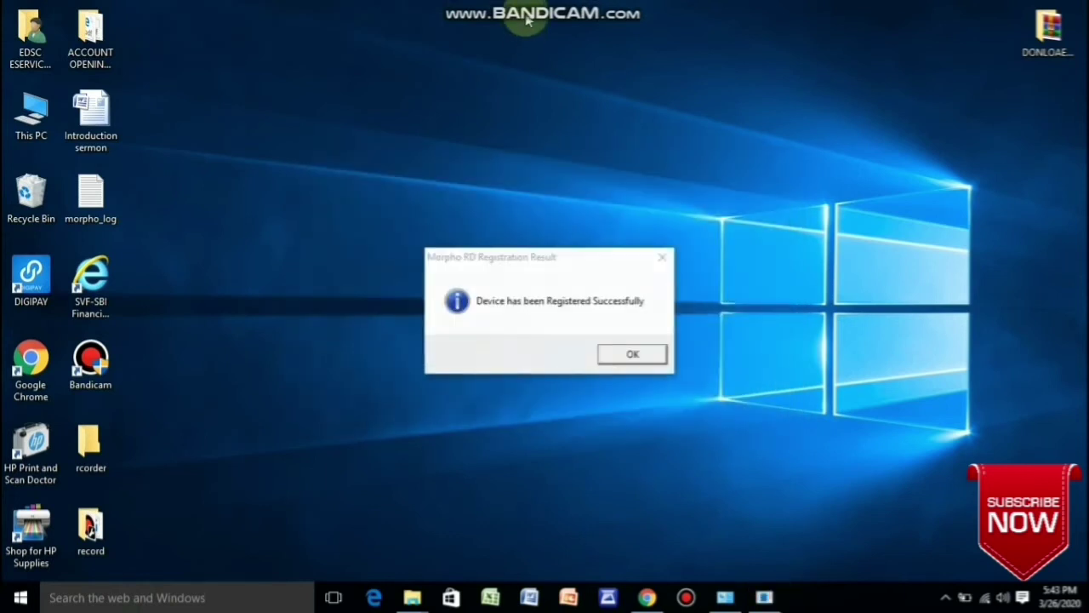
left_click(608, 354)
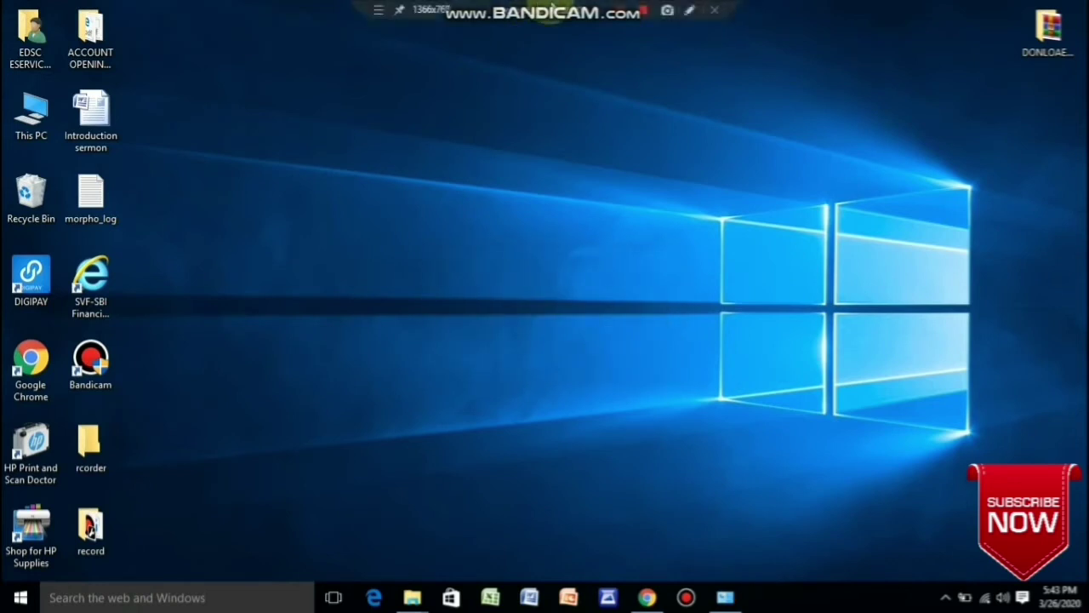